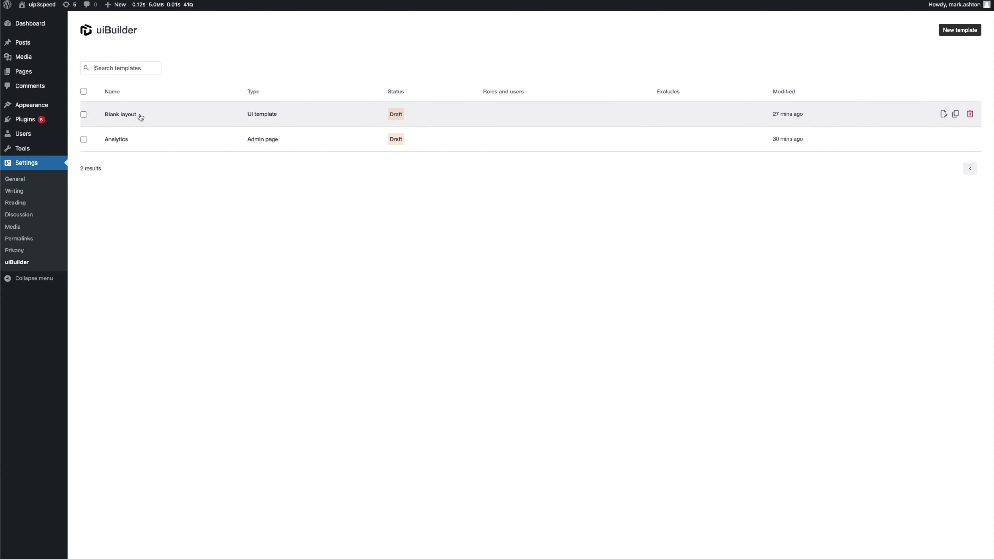
# - Open the Blank layout template from the uiBuilder templates list
pyautogui.click(122, 115)
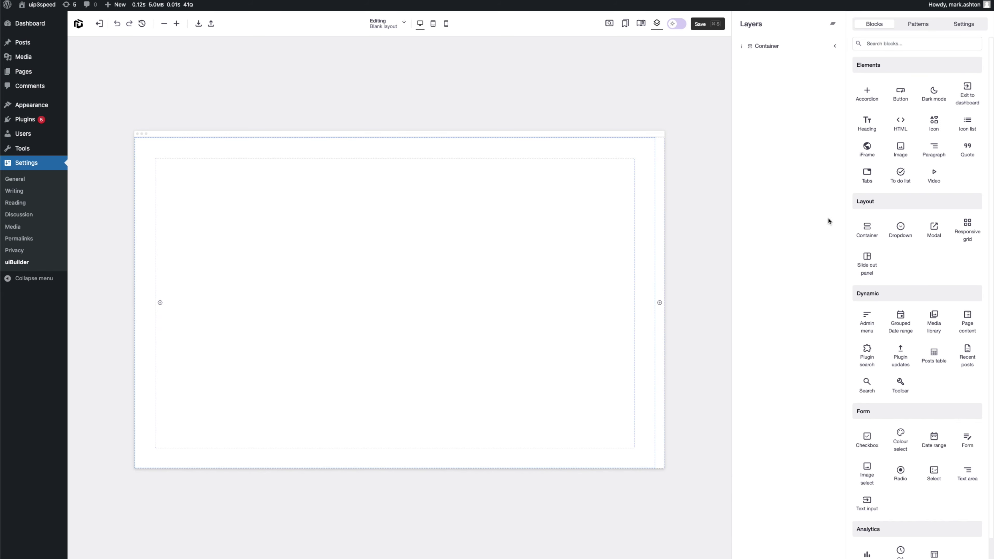
# - Drag a GA charts block from the Analytics section into the empty canvas container
pyautogui.scroll(-1, 893, 217)
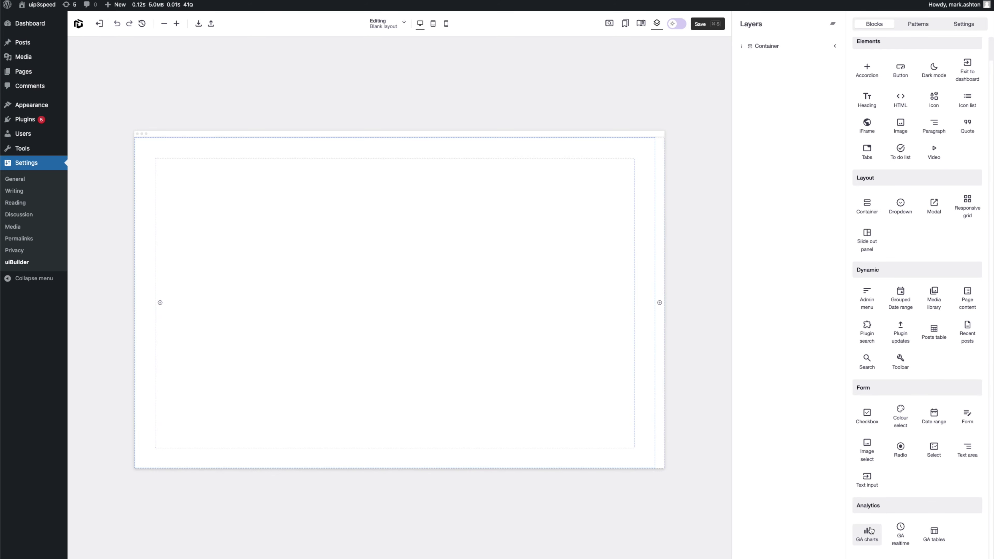
pyautogui.moveTo(869, 530); pyautogui.dragTo(409, 257)
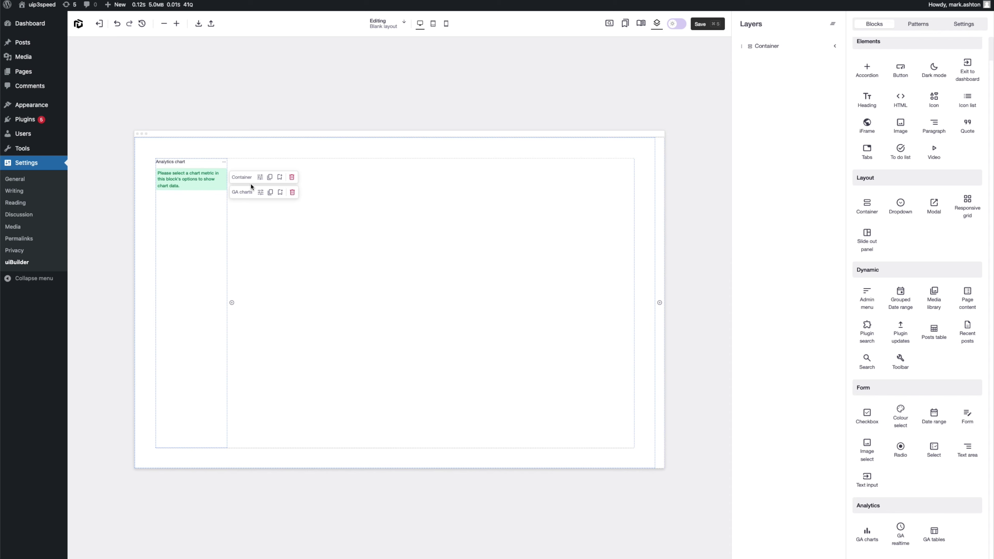
# - Open the GA charts block options, checking the title's dynamic data choices without changing it
pyautogui.click(260, 193)
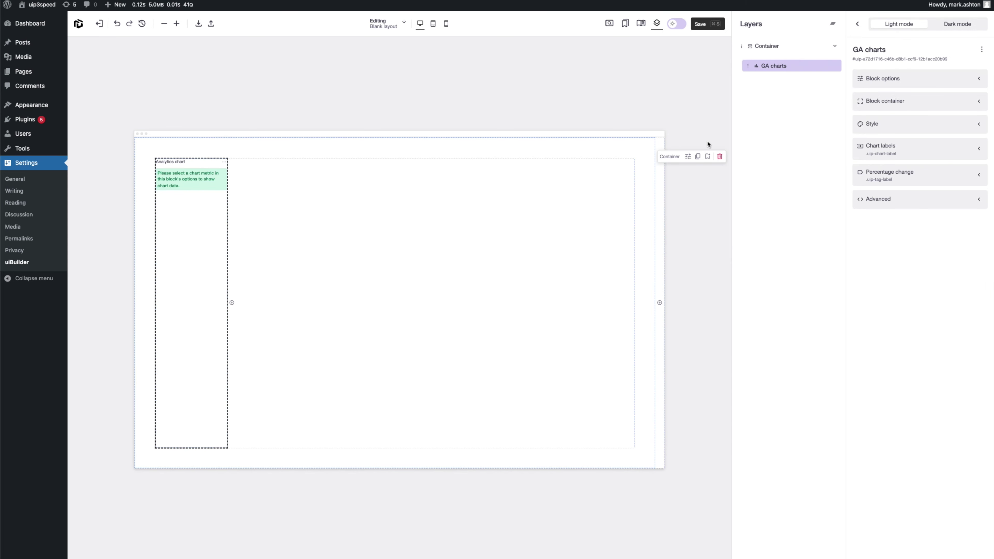
pyautogui.click(882, 79)
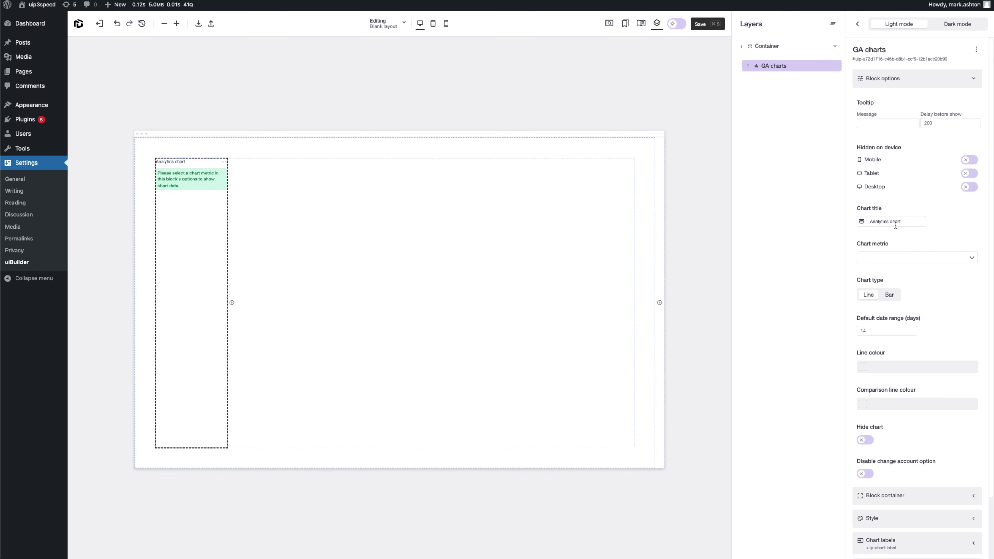
pyautogui.click(861, 221)
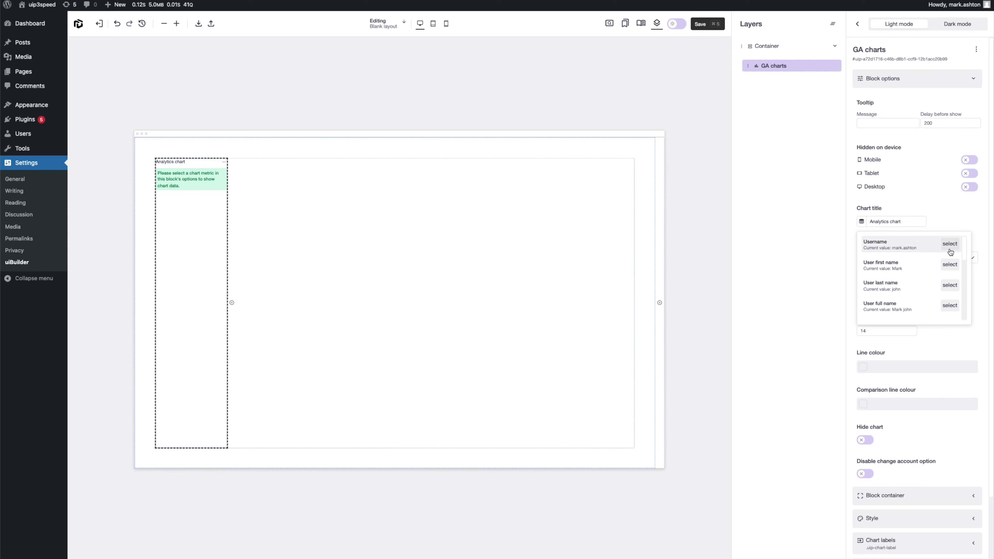
pyautogui.click(912, 257)
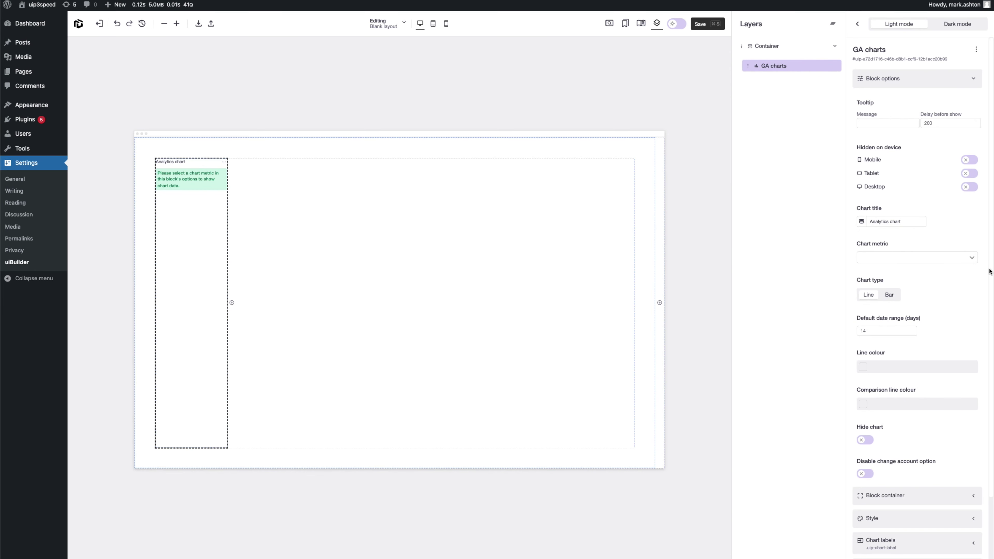
# - Try the Page views, Revenue and Sessions metrics, then settle on Average engagement time
pyautogui.click(894, 258)
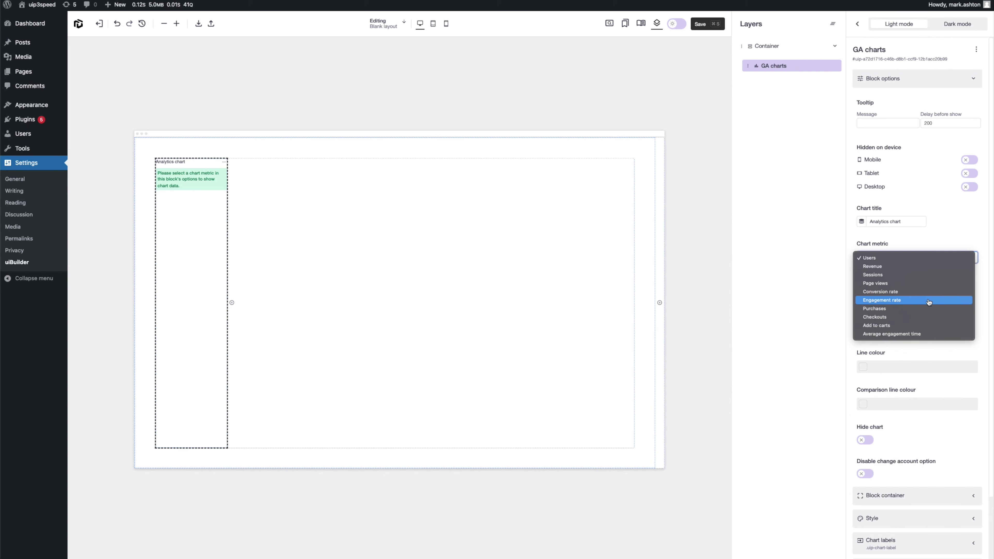
pyautogui.click(918, 283)
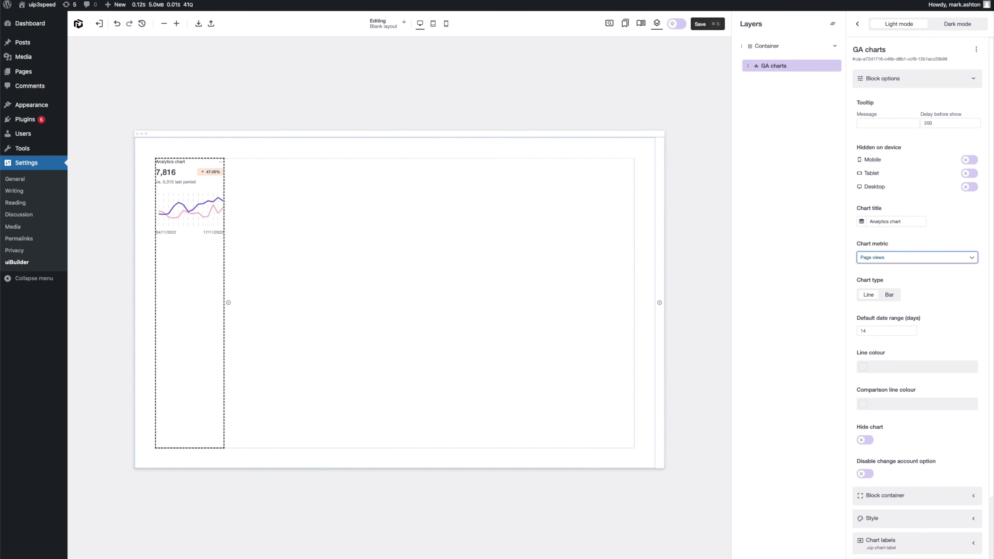
pyautogui.click(931, 257)
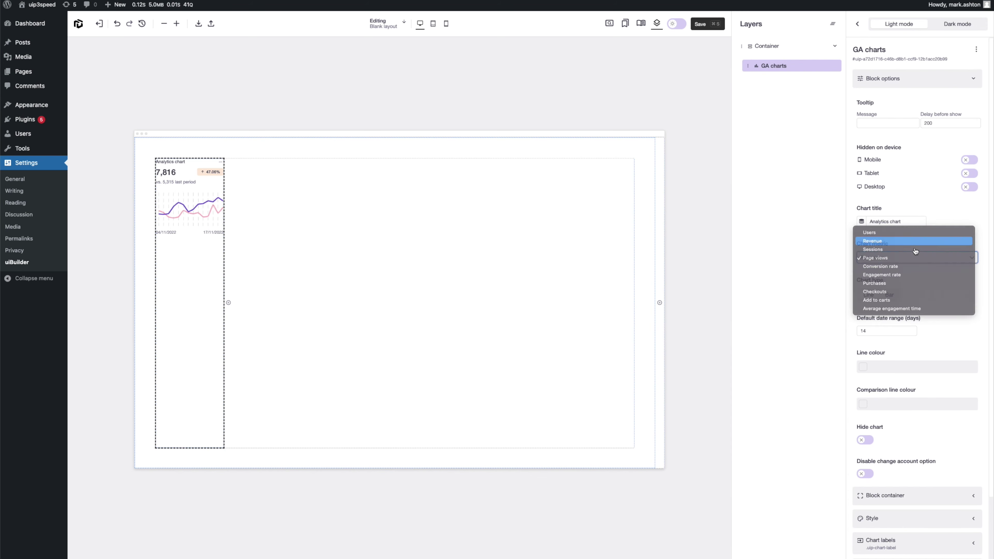
pyautogui.click(908, 240)
pyautogui.click(907, 257)
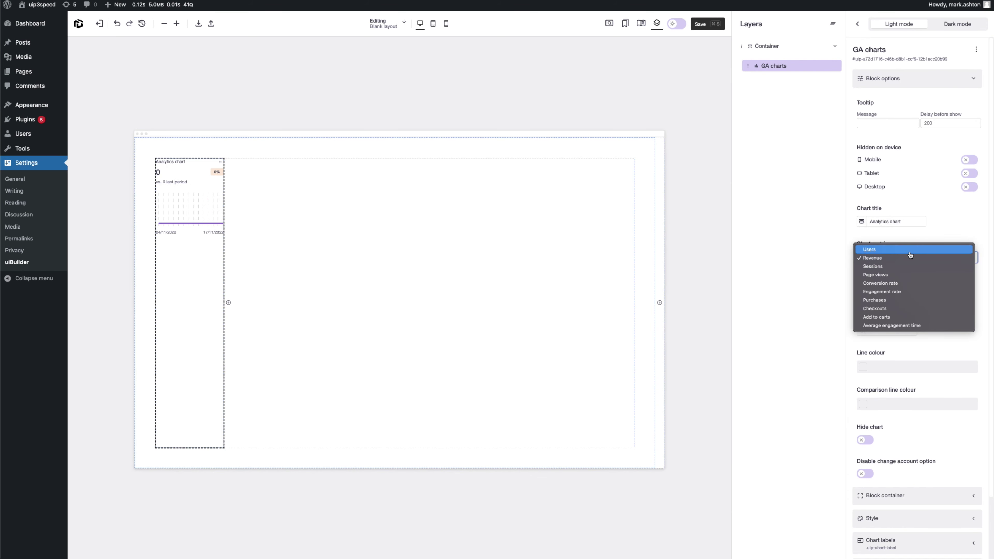
pyautogui.click(900, 266)
pyautogui.click(896, 260)
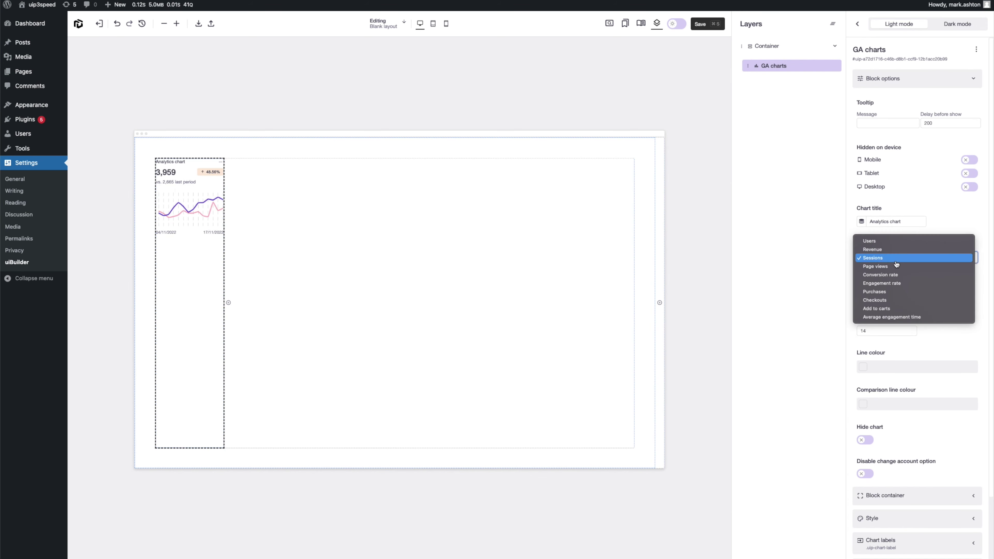
pyautogui.click(947, 317)
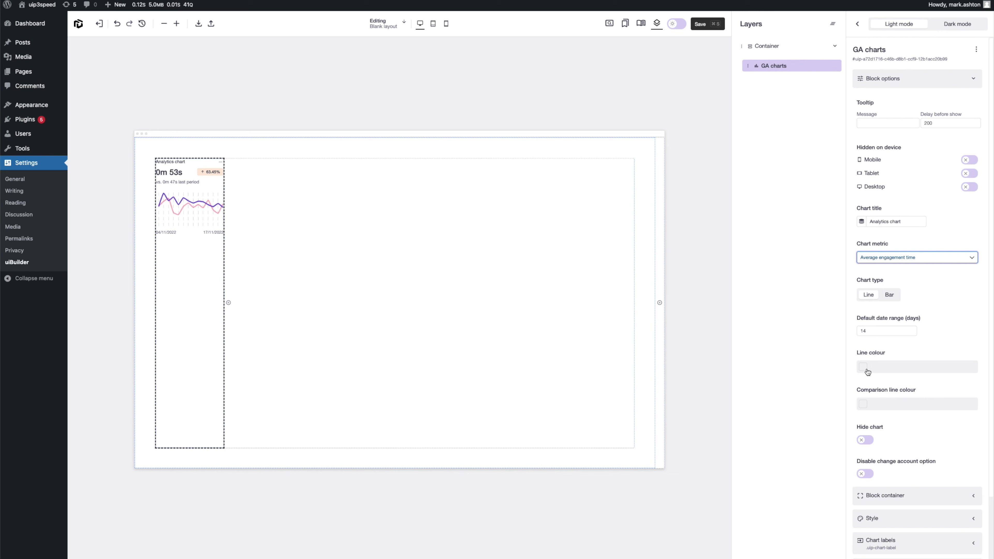
pyautogui.scroll(-3, 915, 343)
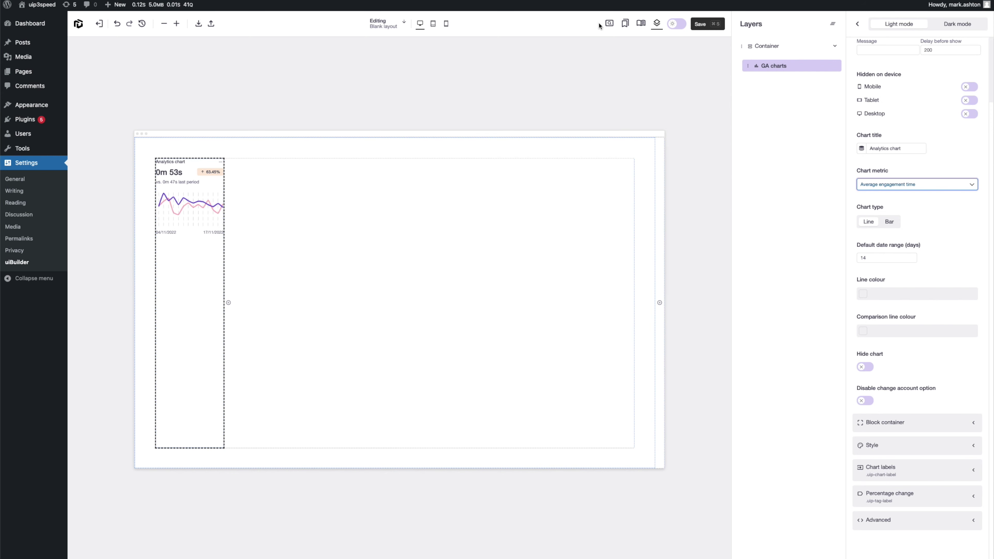
# - Preview the page and open, then close, the chart's Switch account menu
pyautogui.click(609, 23)
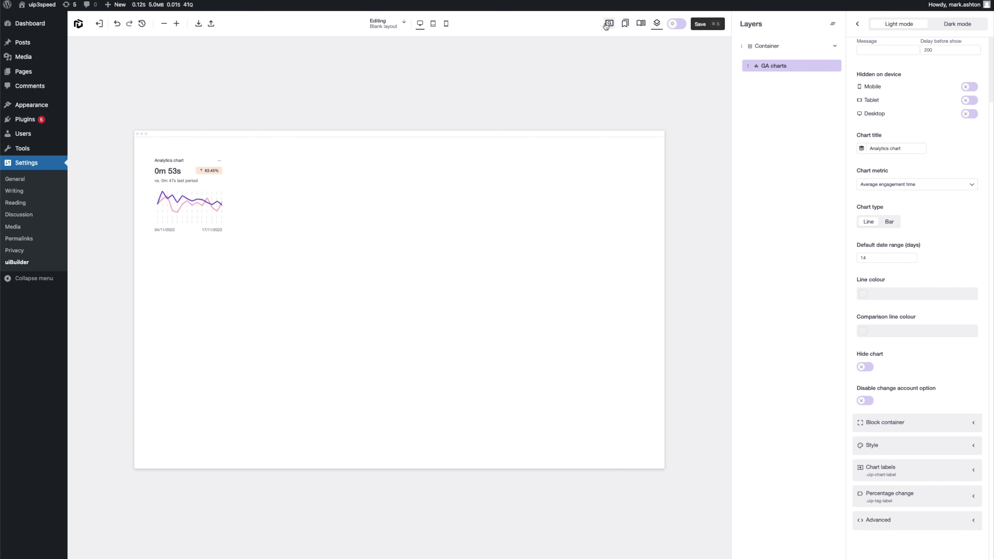
pyautogui.click(218, 161)
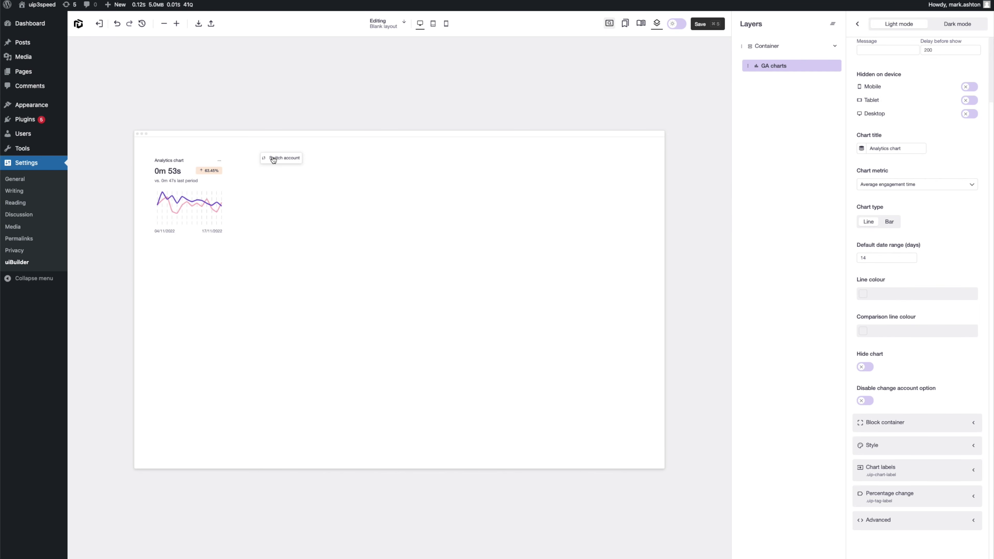
pyautogui.moveTo(219, 214)
pyautogui.click(327, 211)
# - Switch the chart type to Bar, revert it to Line, and return to Blocks
pyautogui.click(890, 222)
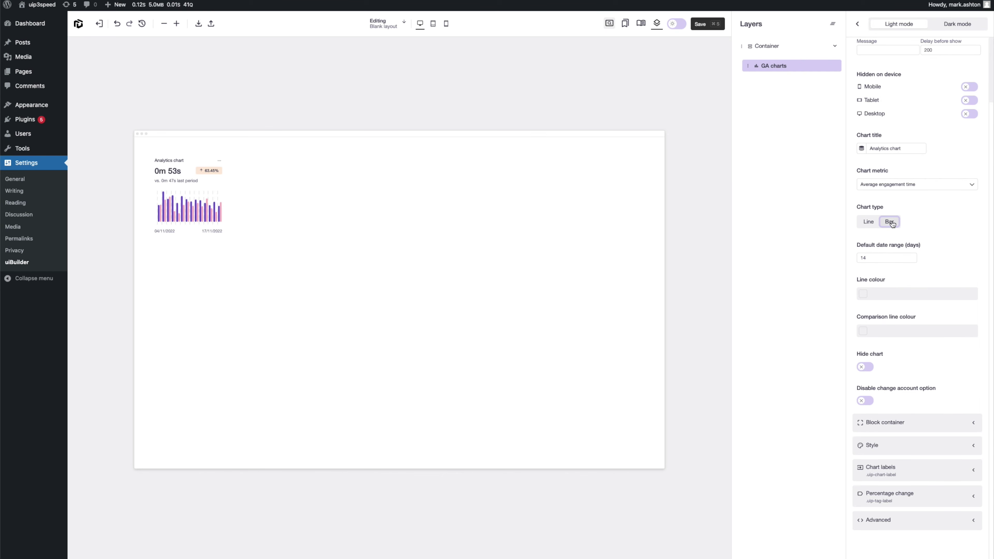
pyautogui.click(868, 221)
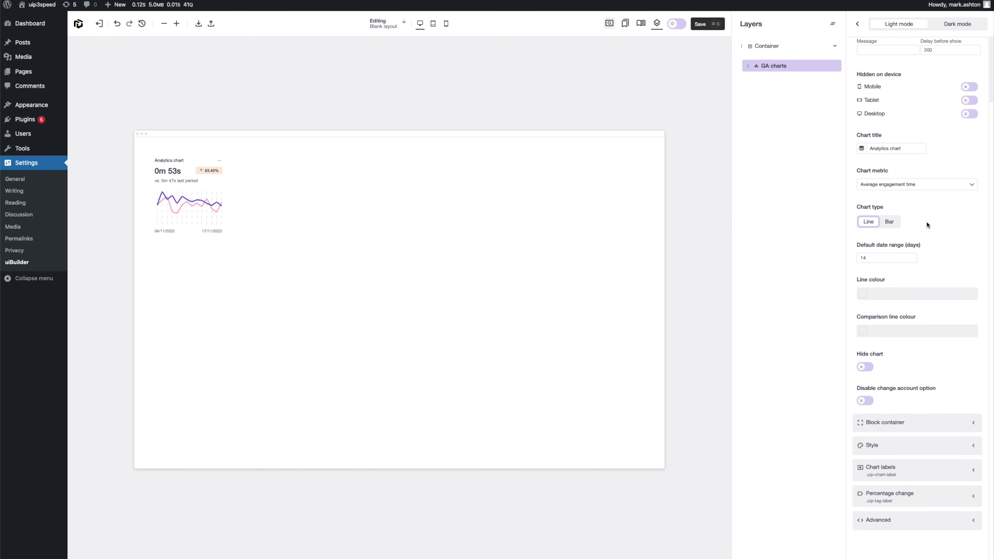
pyautogui.scroll(3, 950, 254)
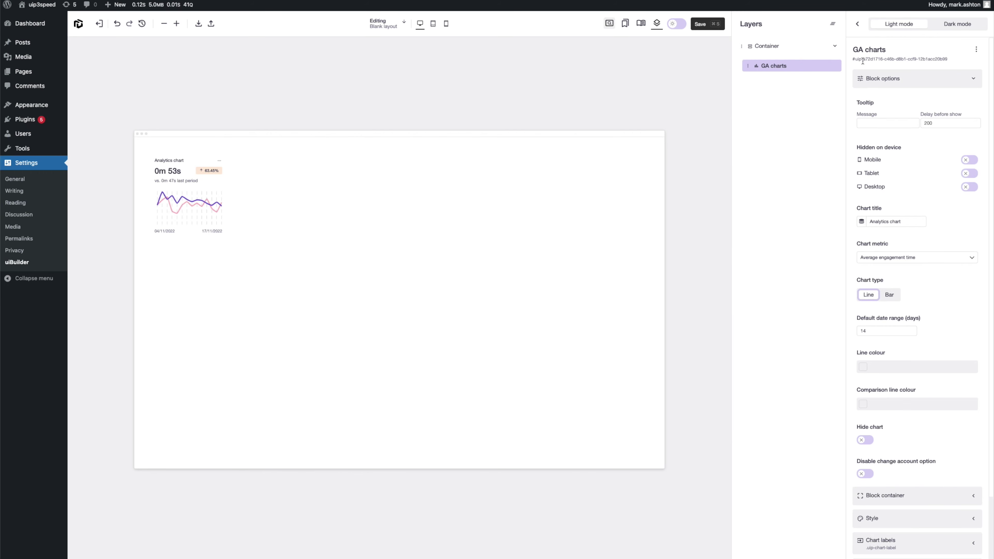
pyautogui.click(857, 24)
# - Add a GA realtime block beside the chart with its metric set to Active users
pyautogui.scroll(-1, 917, 372)
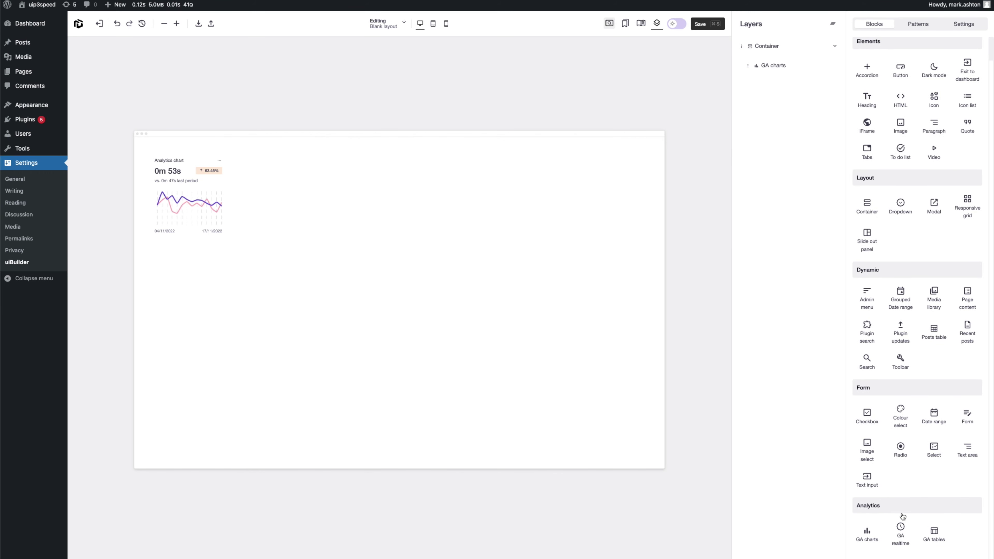
pyautogui.moveTo(900, 527); pyautogui.dragTo(792, 73)
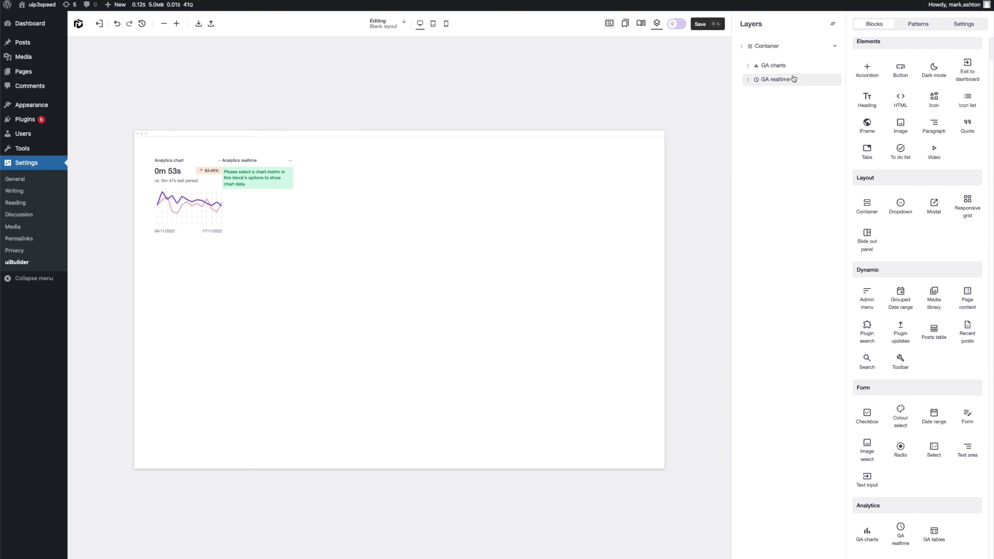
pyautogui.click(779, 80)
pyautogui.click(861, 79)
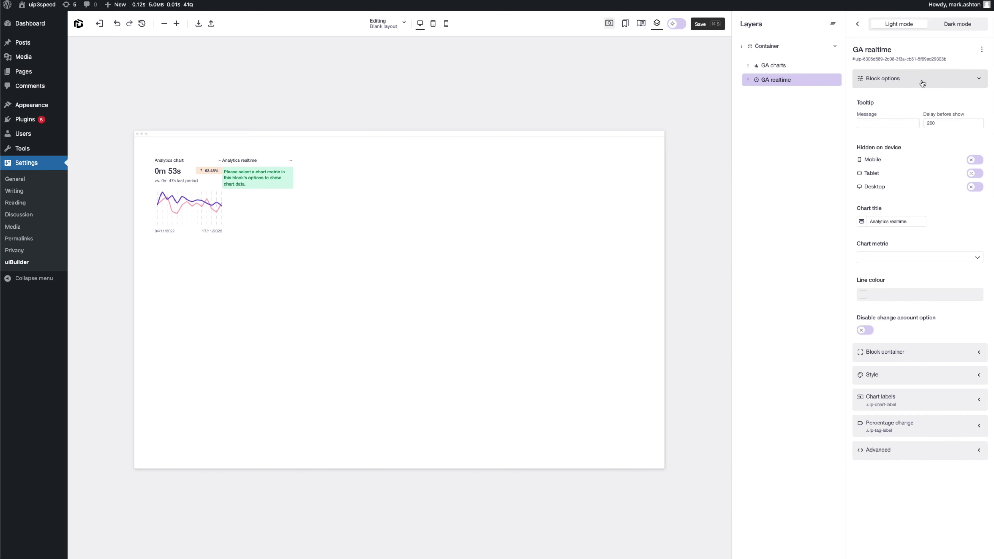
pyautogui.click(891, 263)
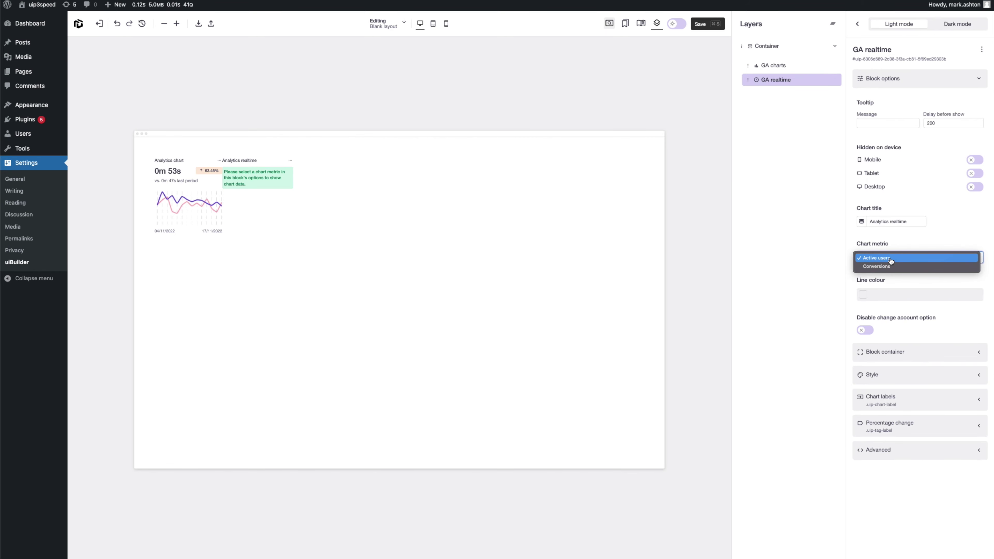
pyautogui.click(890, 259)
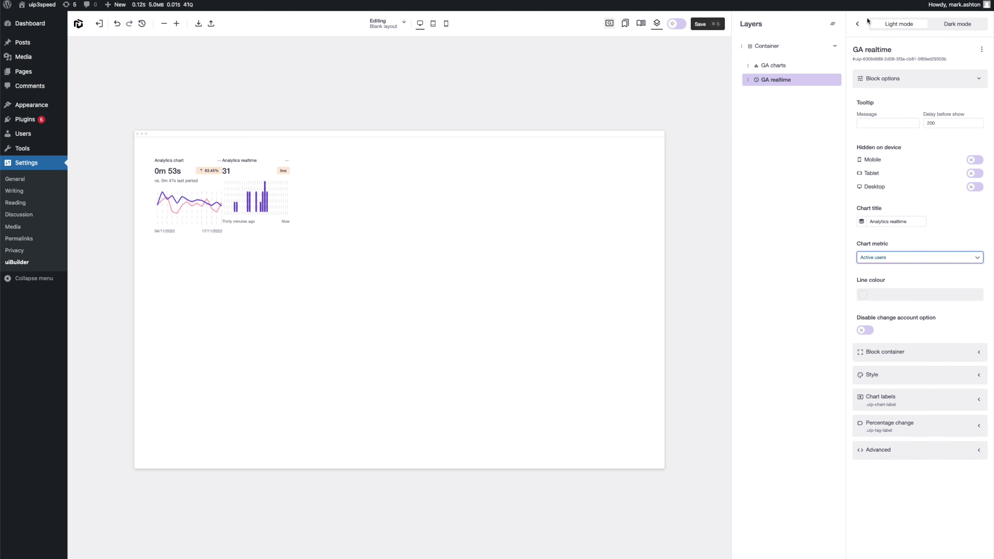
pyautogui.click(857, 24)
pyautogui.scroll(-1, 933, 245)
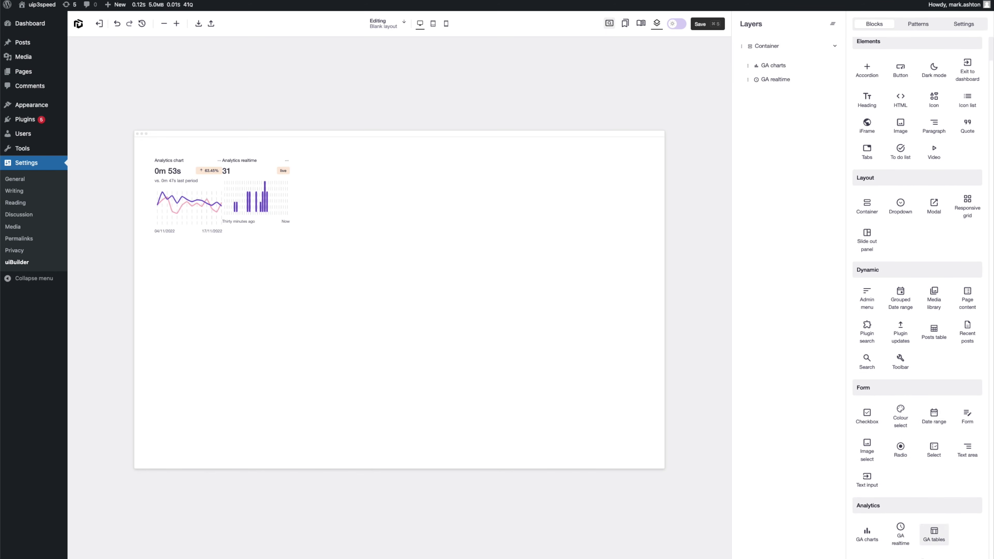
# - Drop a GA tables block into the container and set its metric to Visits by Country
pyautogui.moveTo(934, 533); pyautogui.dragTo(768, 96)
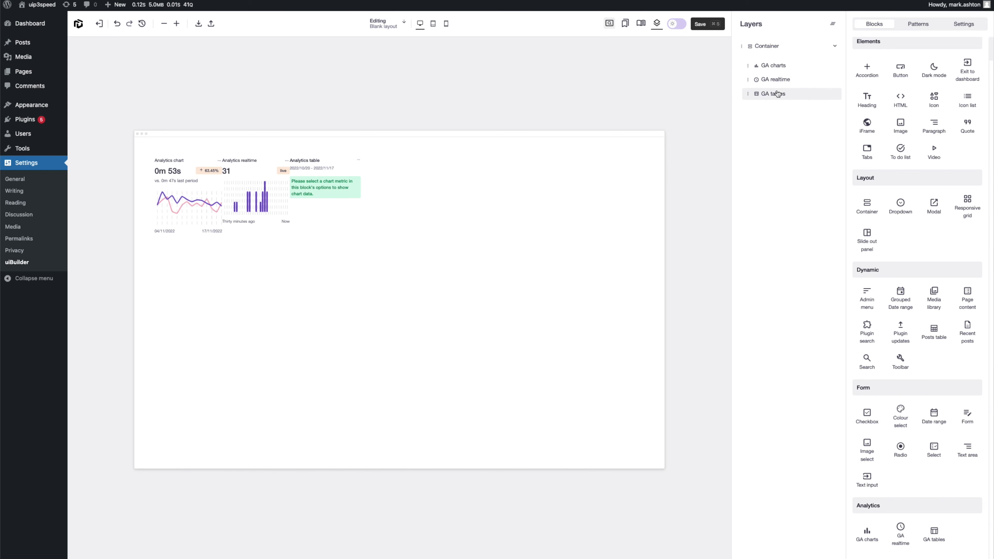
pyautogui.click(769, 95)
pyautogui.click(932, 258)
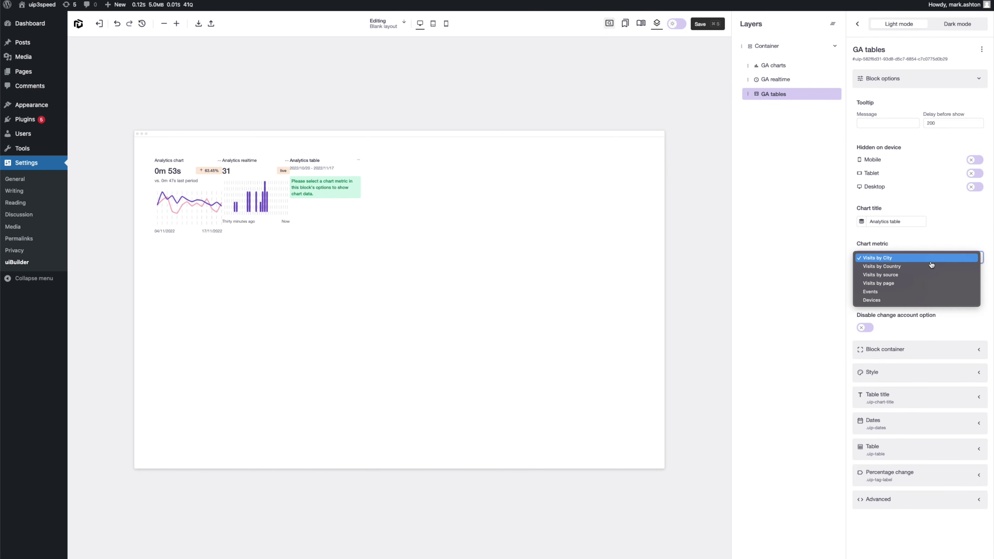
pyautogui.click(895, 266)
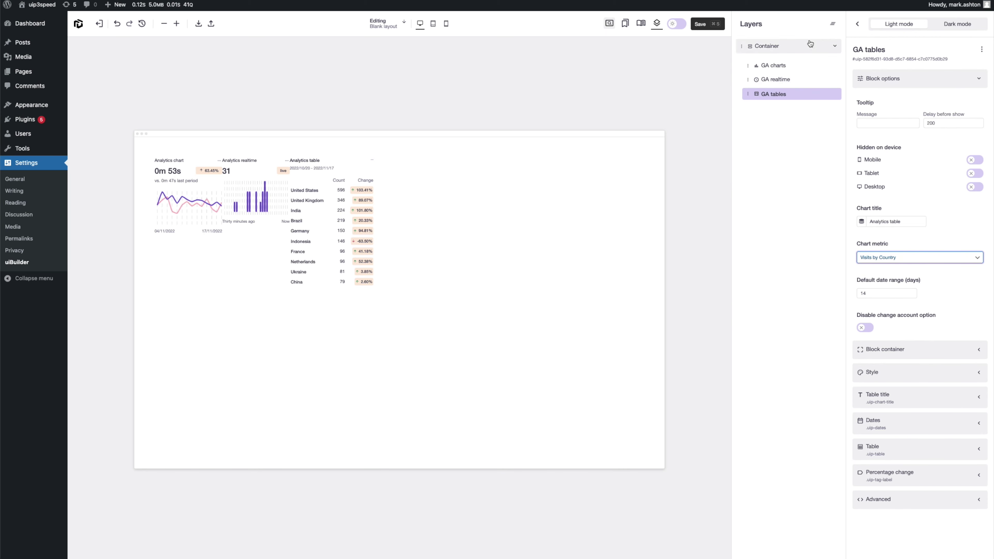
# - In template Settings, change Template type from UI template to Admin Page
pyautogui.click(854, 23)
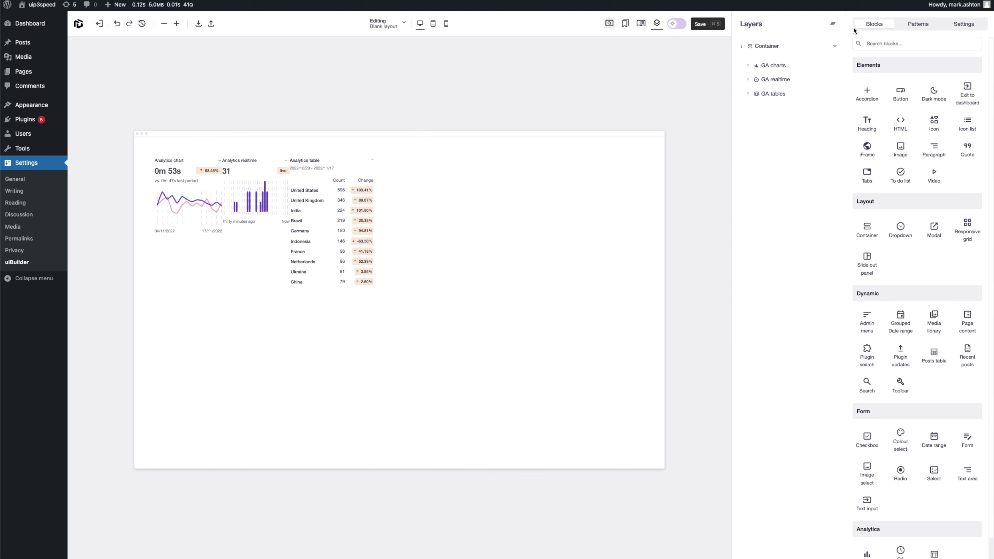
pyautogui.click(959, 28)
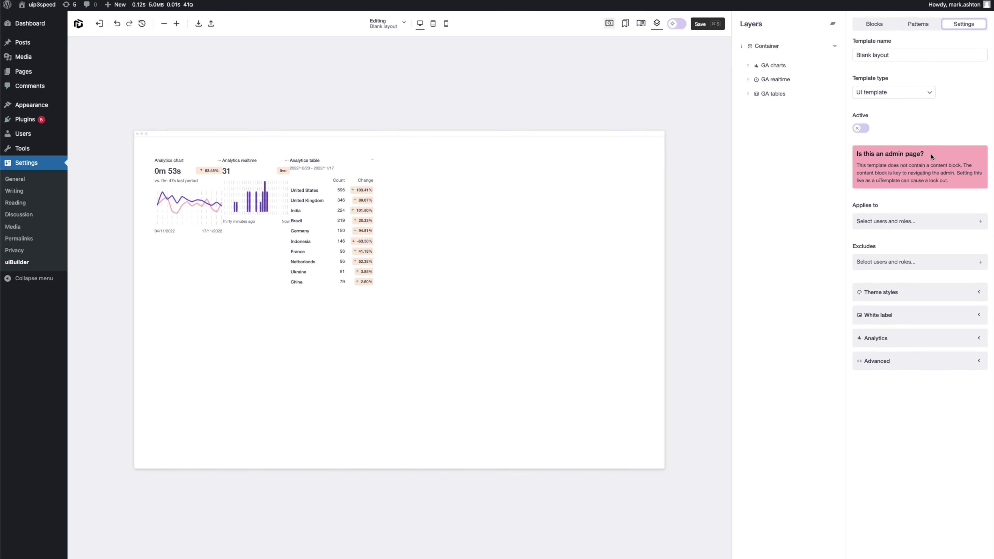
pyautogui.click(875, 96)
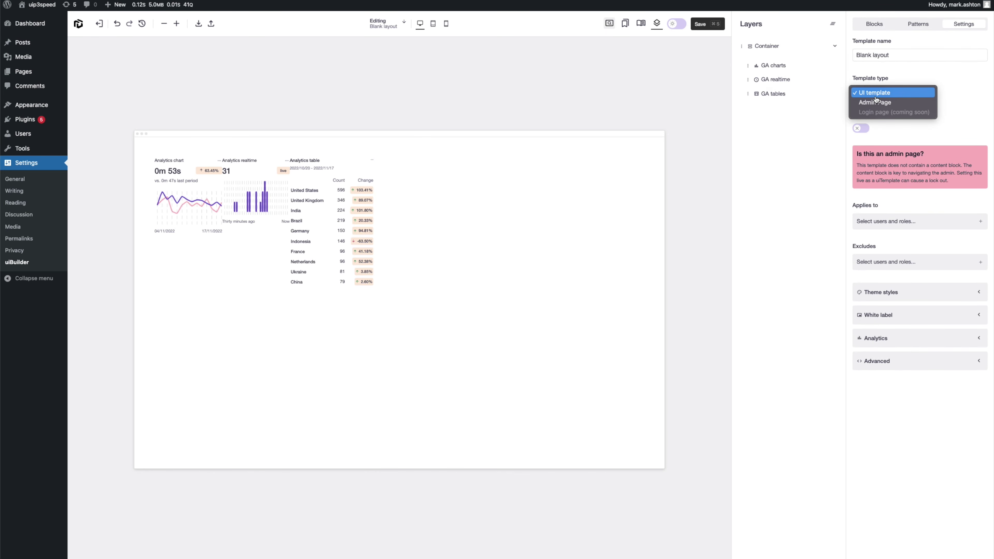
pyautogui.click(875, 102)
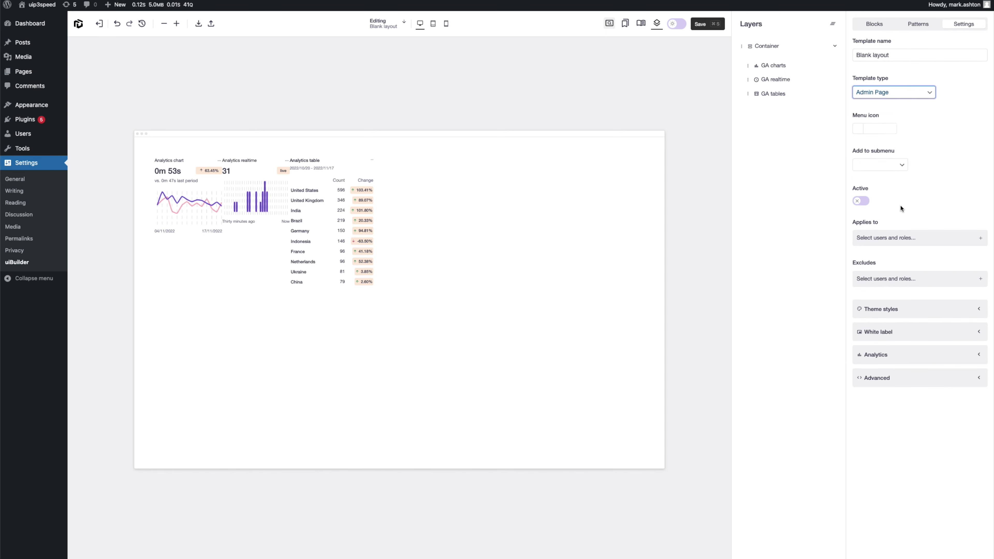
pyautogui.click(895, 360)
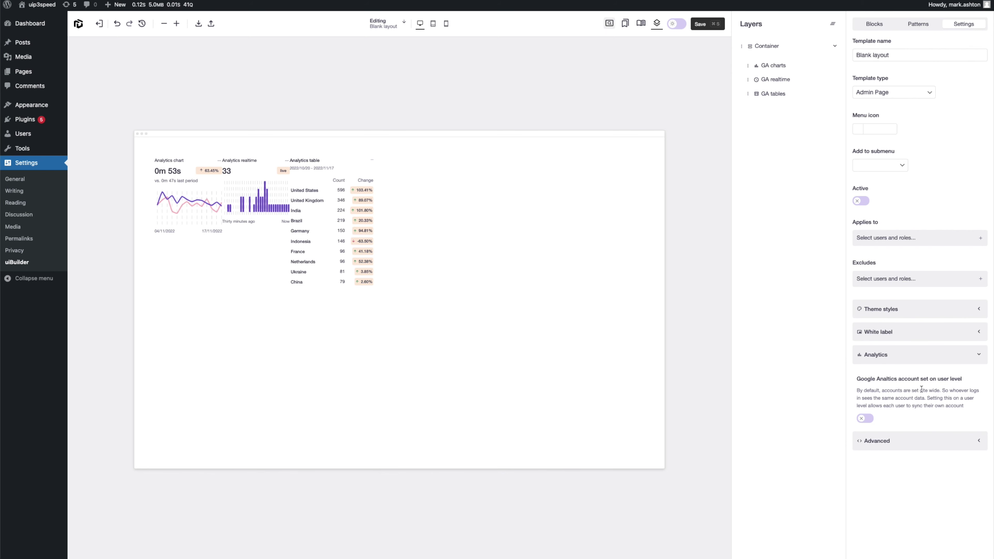
pyautogui.click(899, 357)
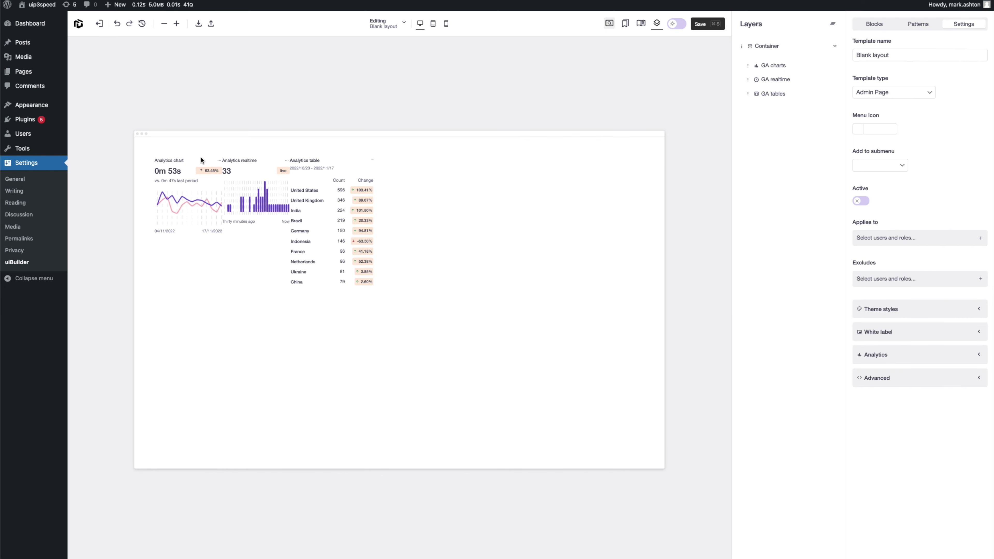
# - Drag a Grouped Date range block from Dynamic into the container and test its calendar
pyautogui.click(874, 27)
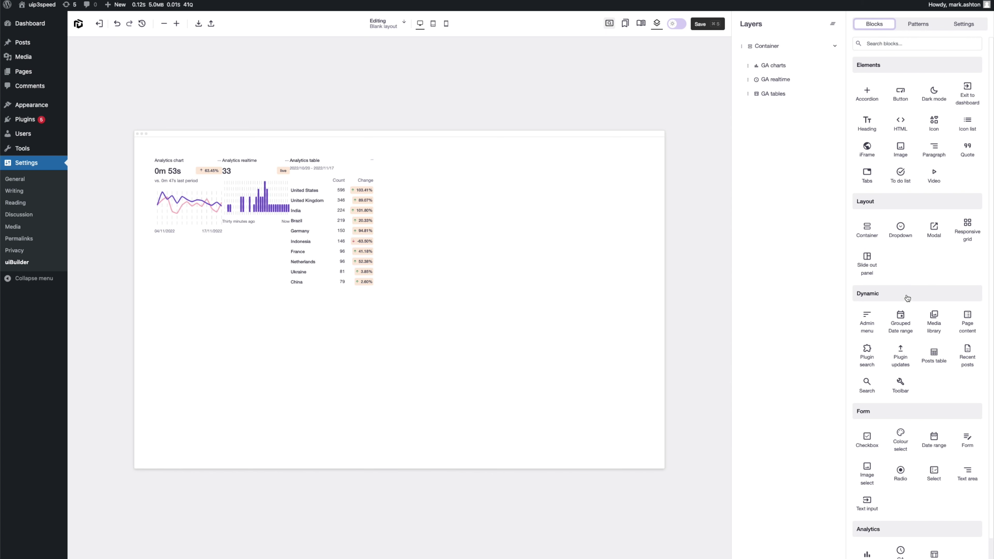
pyautogui.moveTo(906, 320)
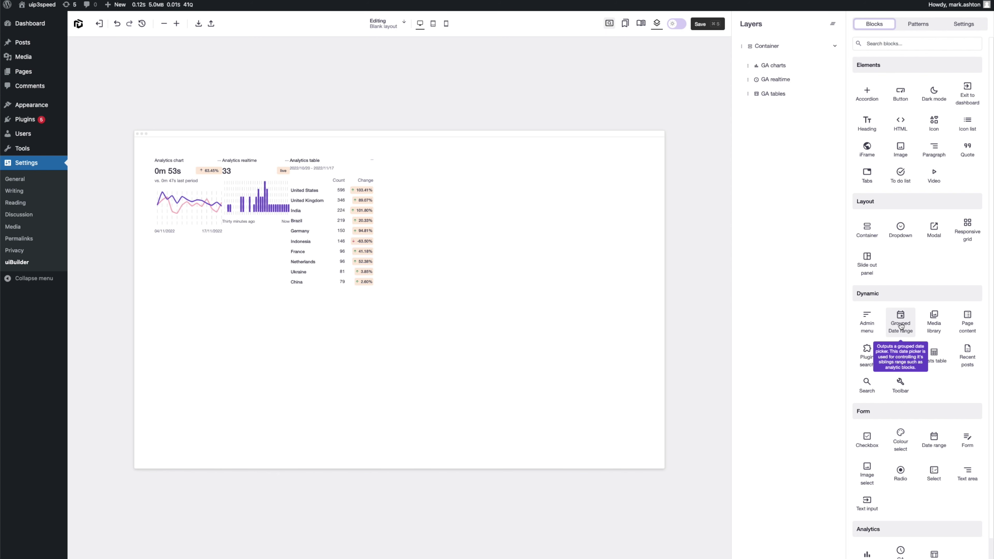
pyautogui.moveTo(900, 326); pyautogui.dragTo(791, 110)
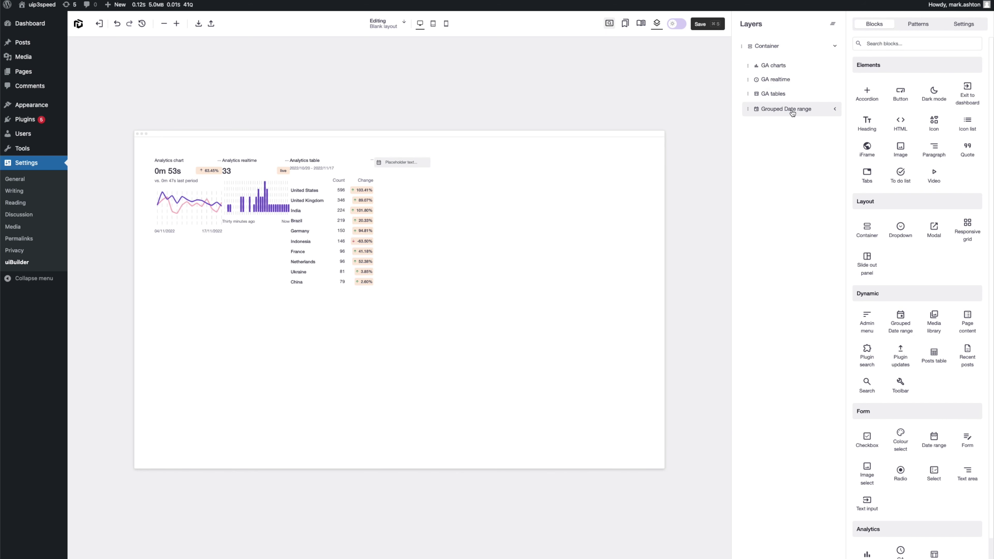
pyautogui.click(393, 164)
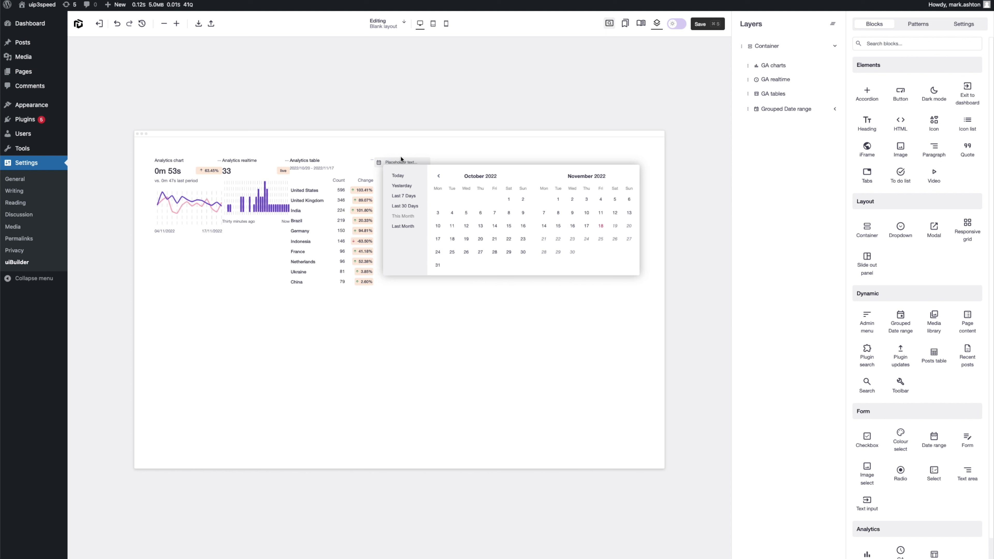
pyautogui.click(431, 156)
pyautogui.click(834, 109)
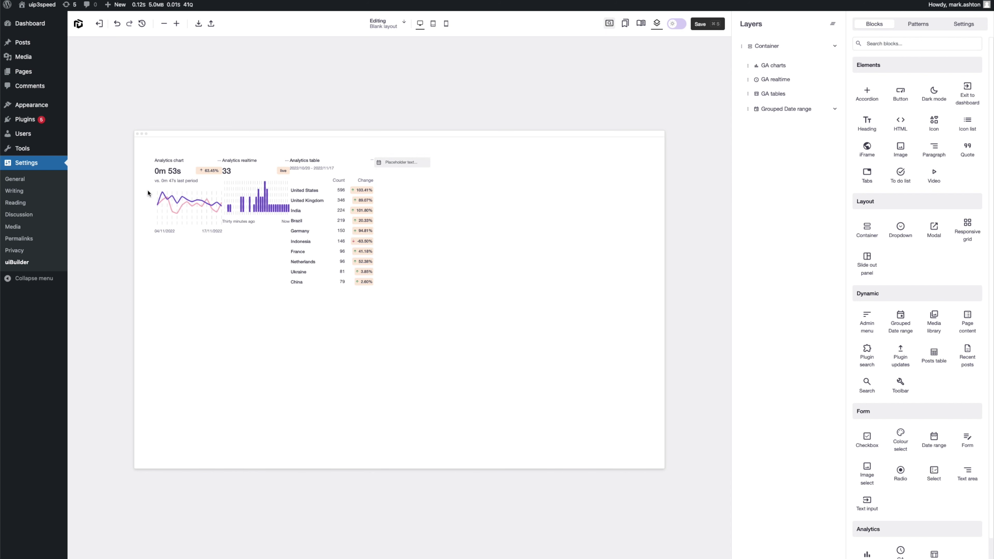
# - Move GA charts into the Grouped Date range, pick a date preset, and save the template
pyautogui.moveTo(769, 66); pyautogui.dragTo(794, 116)
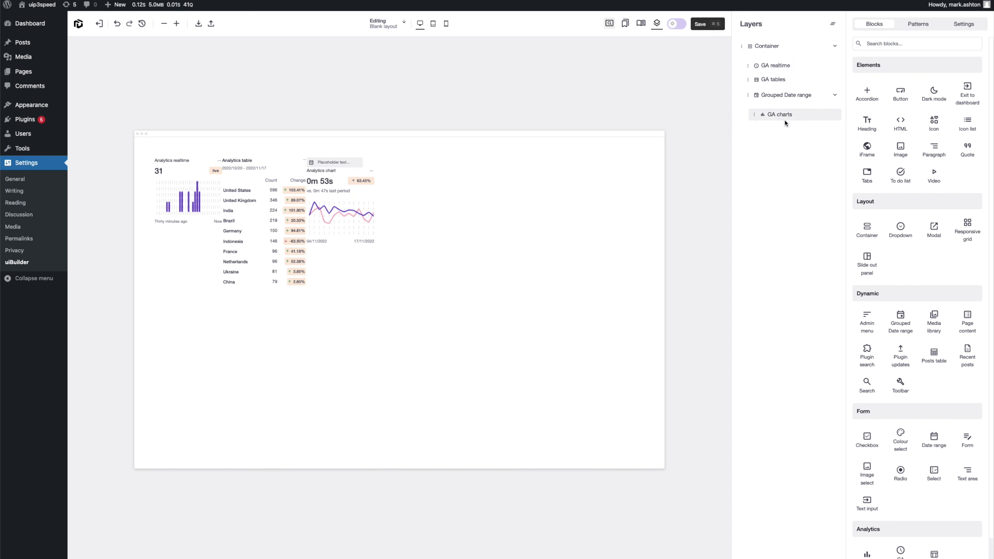
pyautogui.click(784, 100)
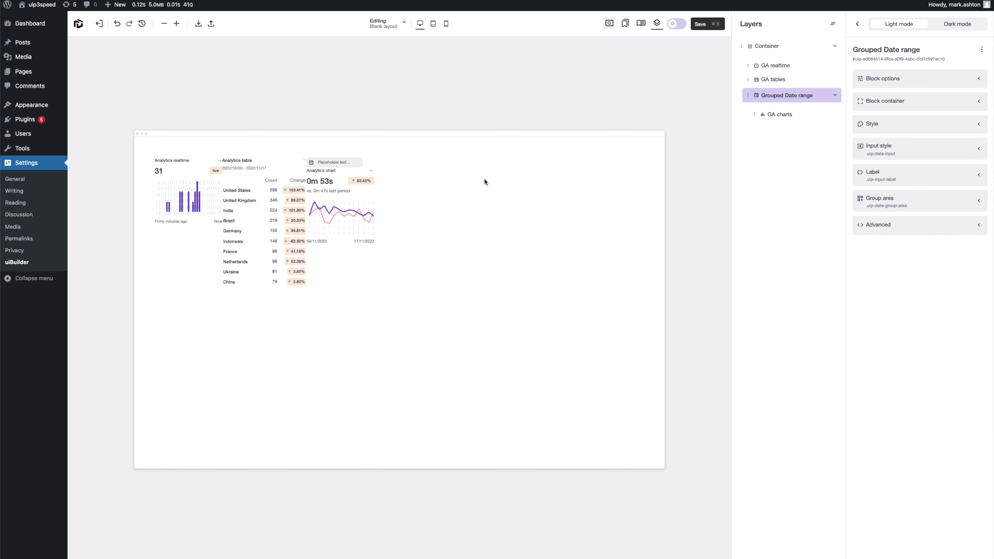
pyautogui.click(332, 163)
pyautogui.click(334, 197)
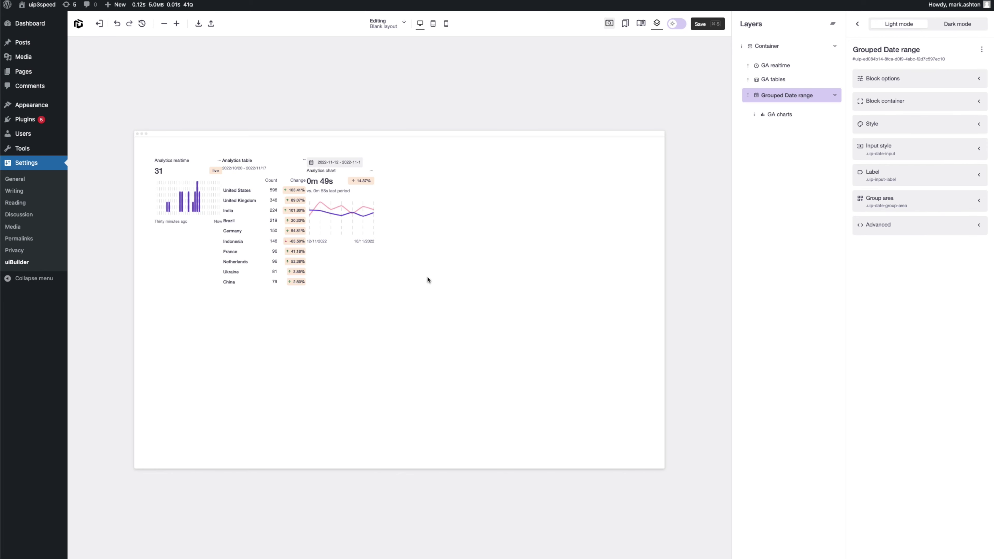
pyautogui.moveTo(369, 210)
pyautogui.click(699, 24)
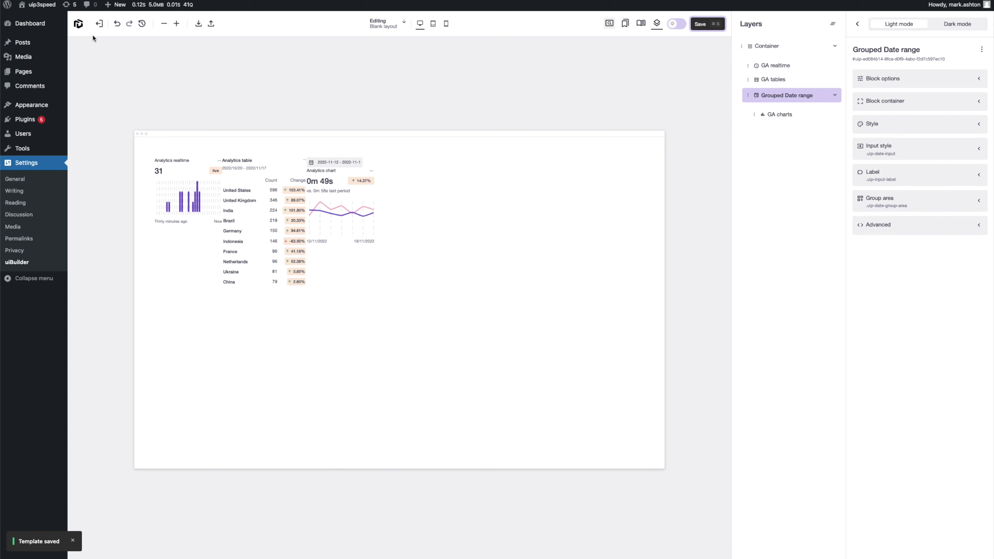
# - Exit to the templates list, open the Analytics template, and preview it
pyautogui.click(99, 24)
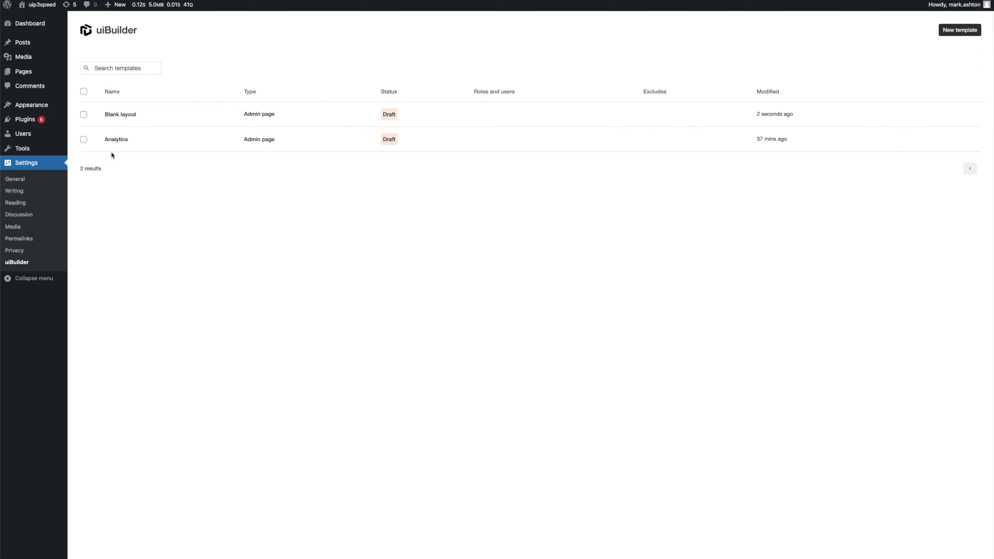
pyautogui.click(113, 140)
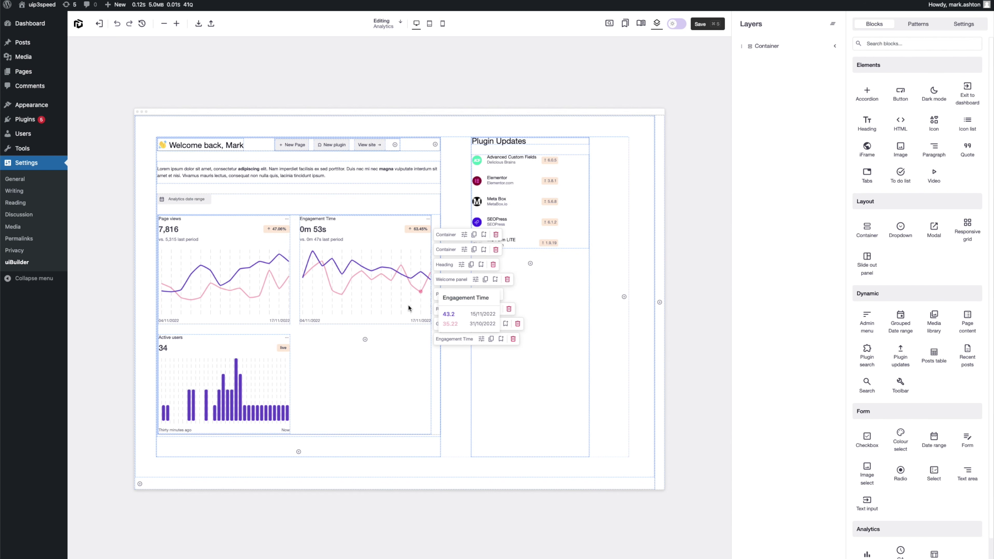
pyautogui.click(607, 25)
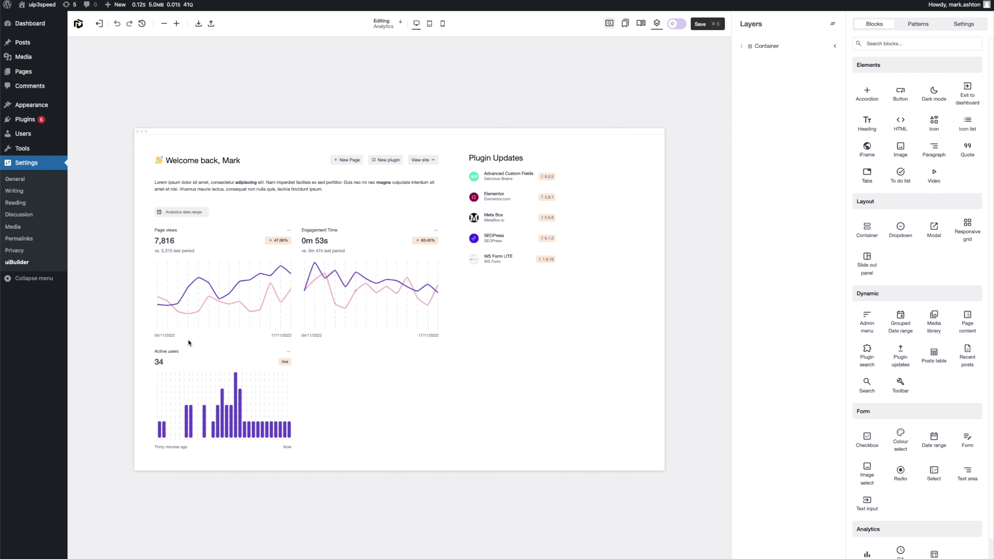
# - Change the preview's Analytics date range to Last 7 Days
pyautogui.moveTo(185, 384)
pyautogui.click(172, 212)
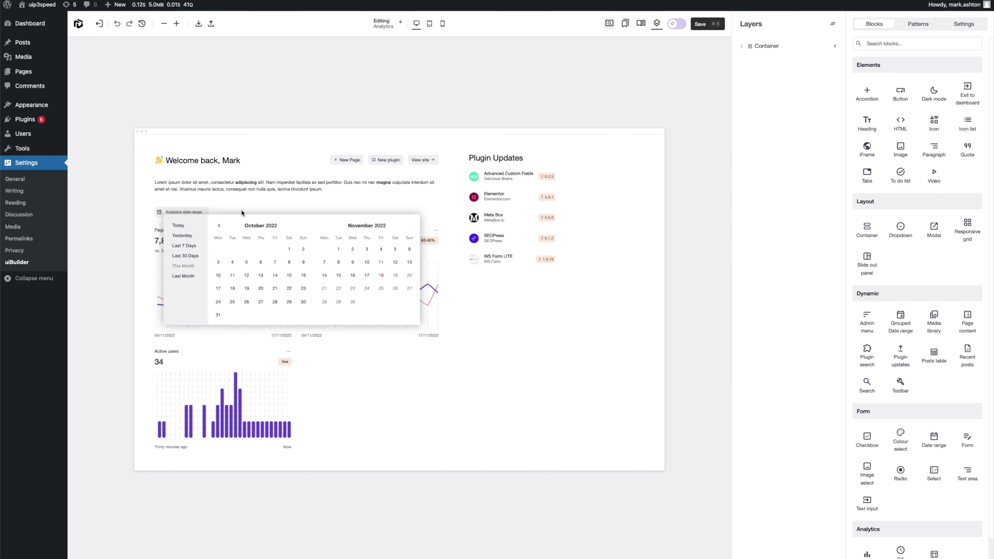
pyautogui.click(184, 245)
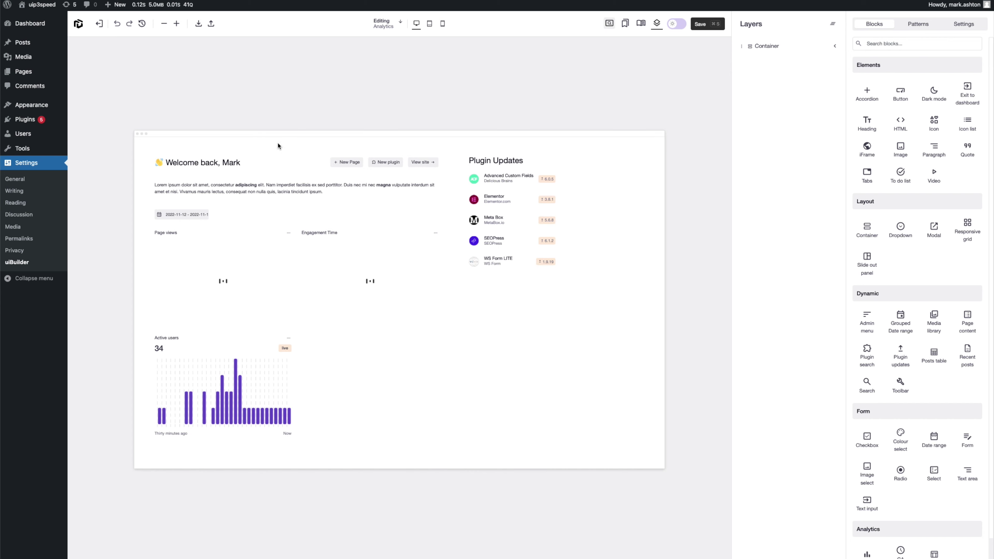
pyautogui.moveTo(288, 391)
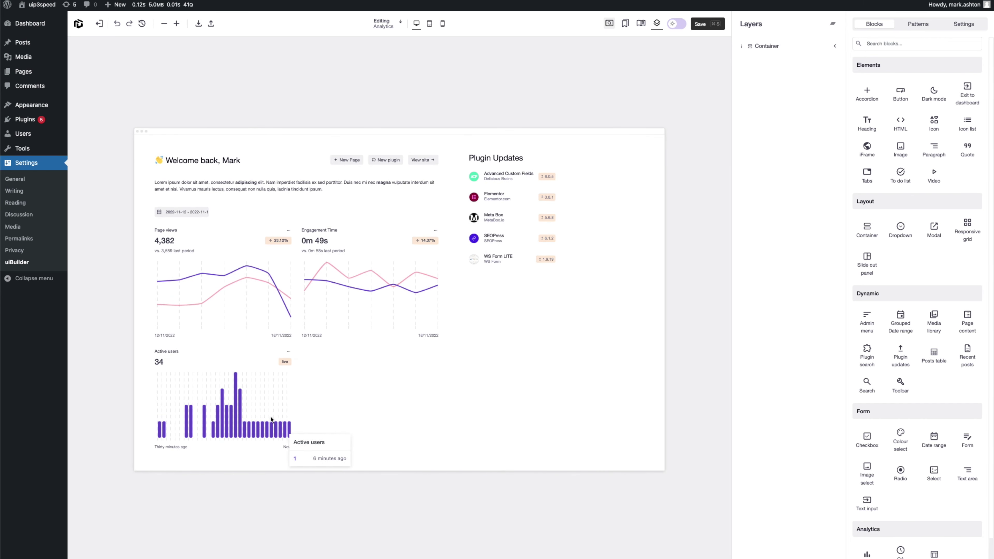
pyautogui.moveTo(268, 416)
pyautogui.click(624, 23)
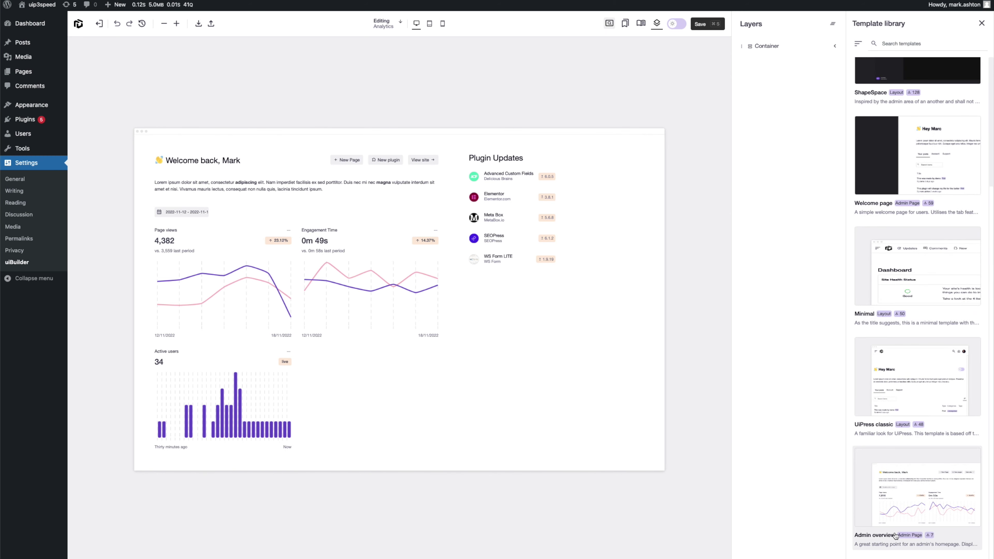
pyautogui.scroll(4, 927, 507)
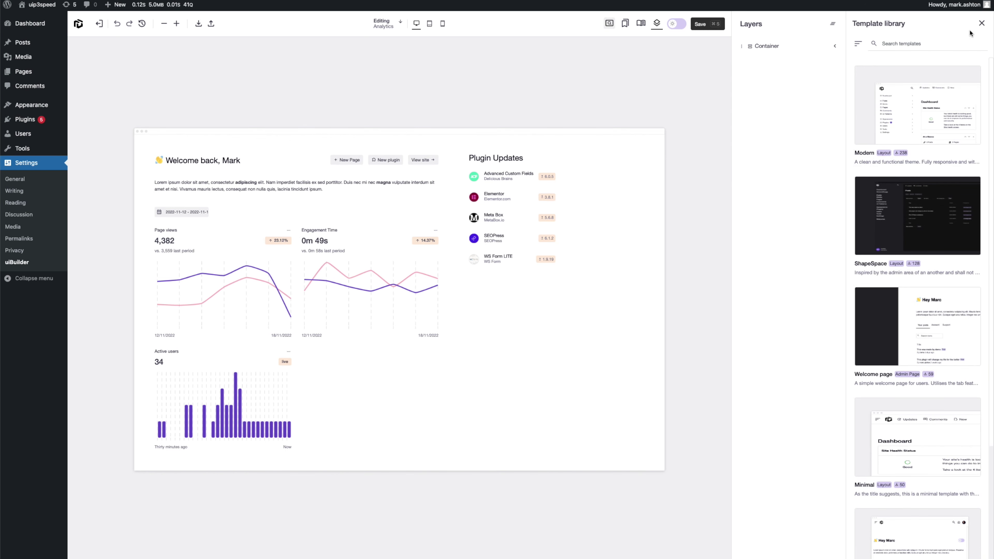
pyautogui.click(980, 24)
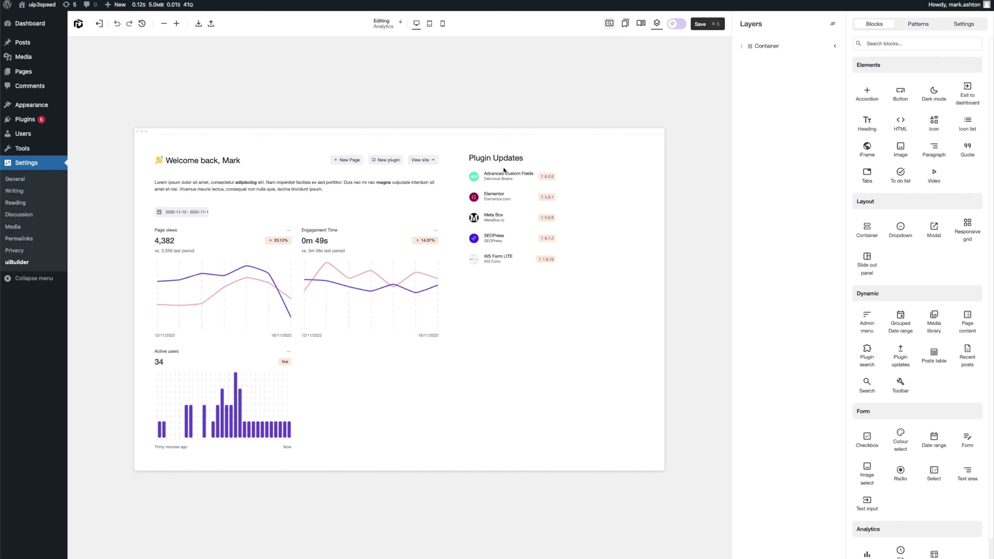
# - Update Advanced Custom Fields from the Plugin Updates block in the preview
pyautogui.click(518, 178)
pyautogui.click(478, 199)
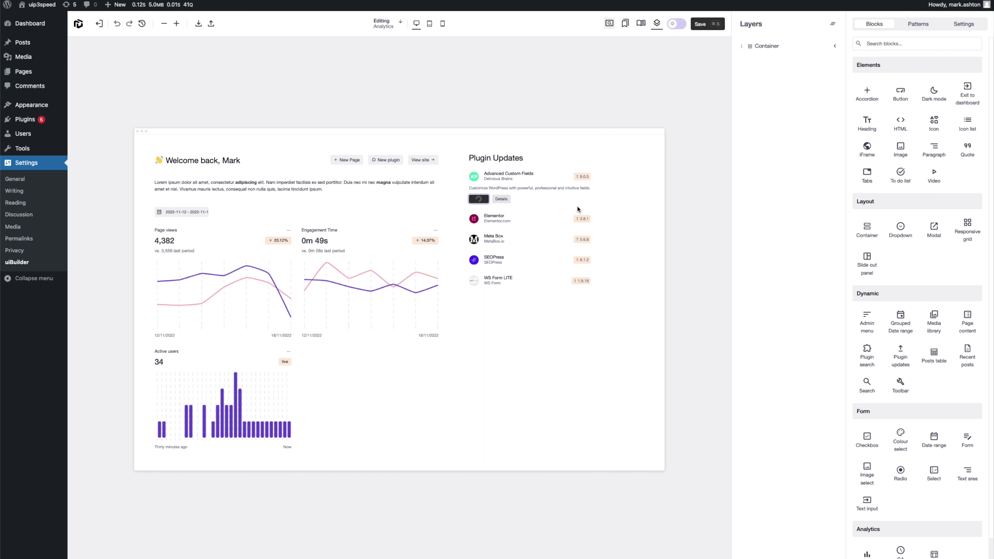
pyautogui.moveTo(396, 298)
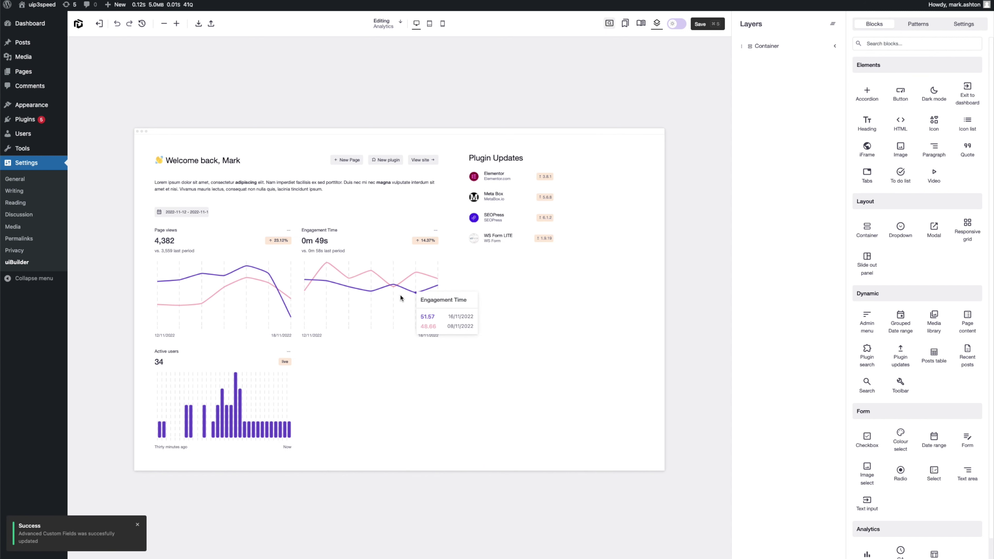
pyautogui.click(392, 165)
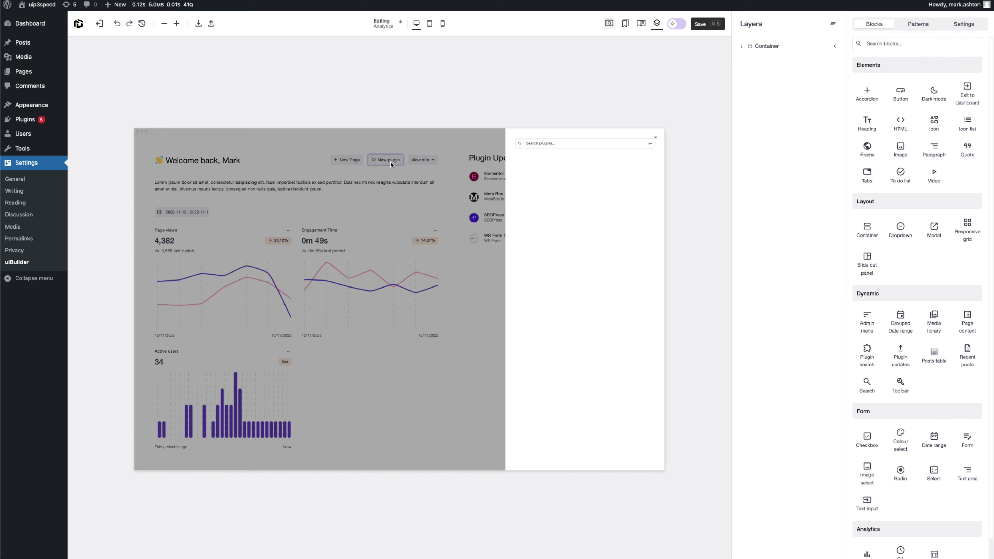
pyautogui.click(555, 144)
pyautogui.write('uipress')
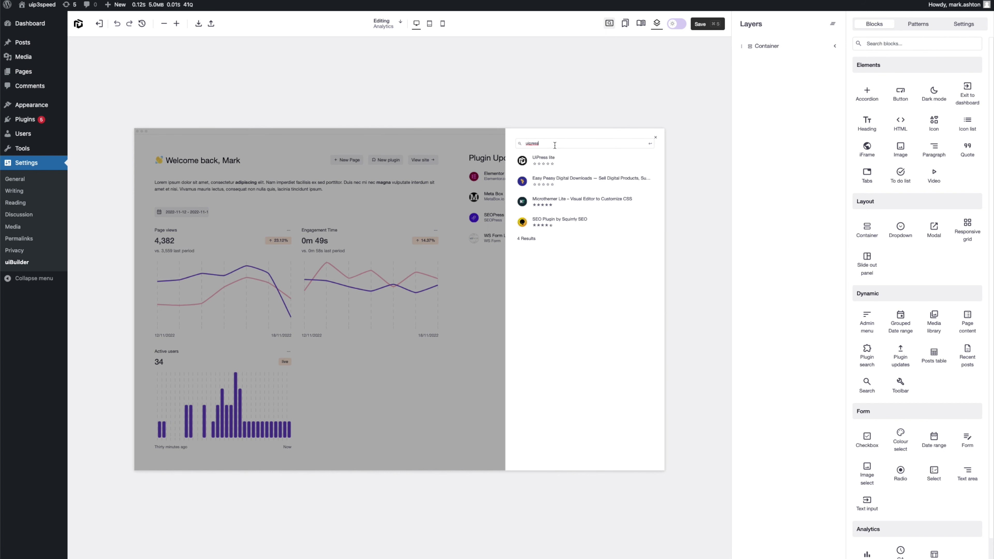
pyautogui.click(583, 162)
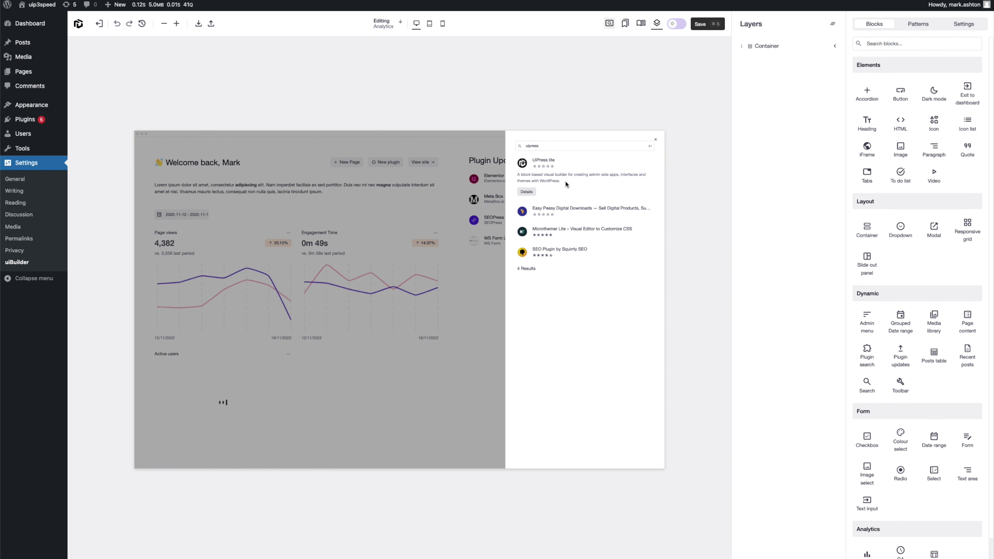
pyautogui.click(567, 213)
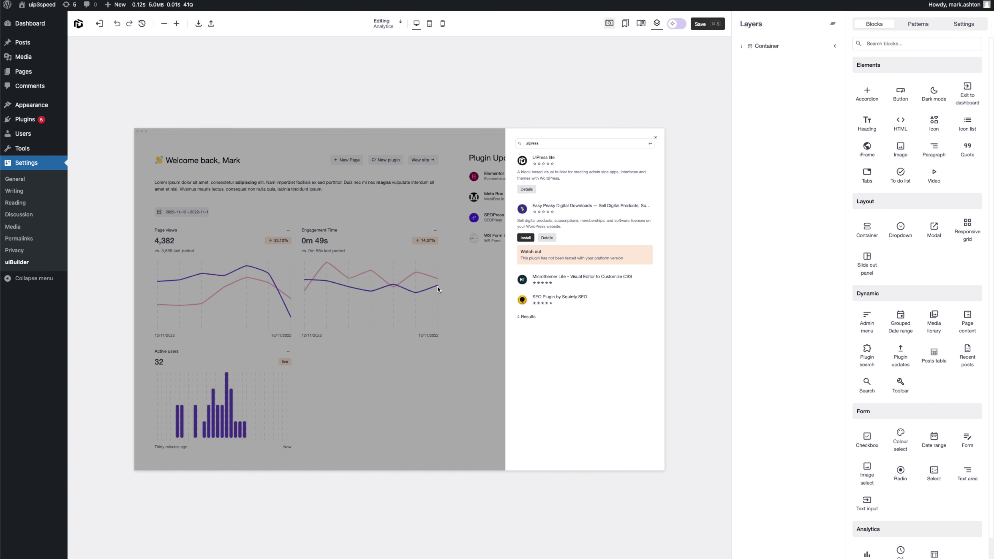
pyautogui.click(452, 310)
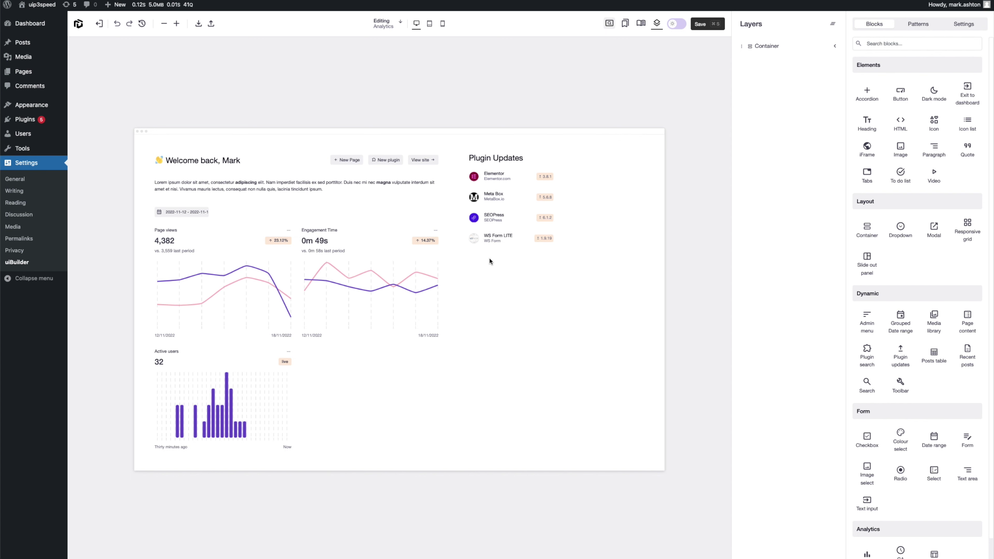
# - Set the Analytics template's menu icon to auto_graph
pyautogui.click(976, 28)
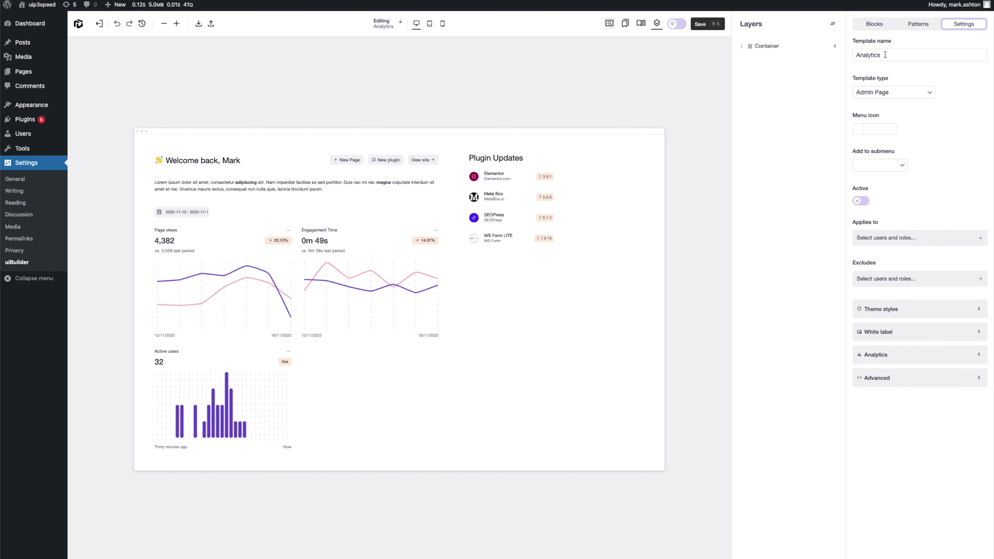
pyautogui.click(858, 129)
pyautogui.click(877, 147)
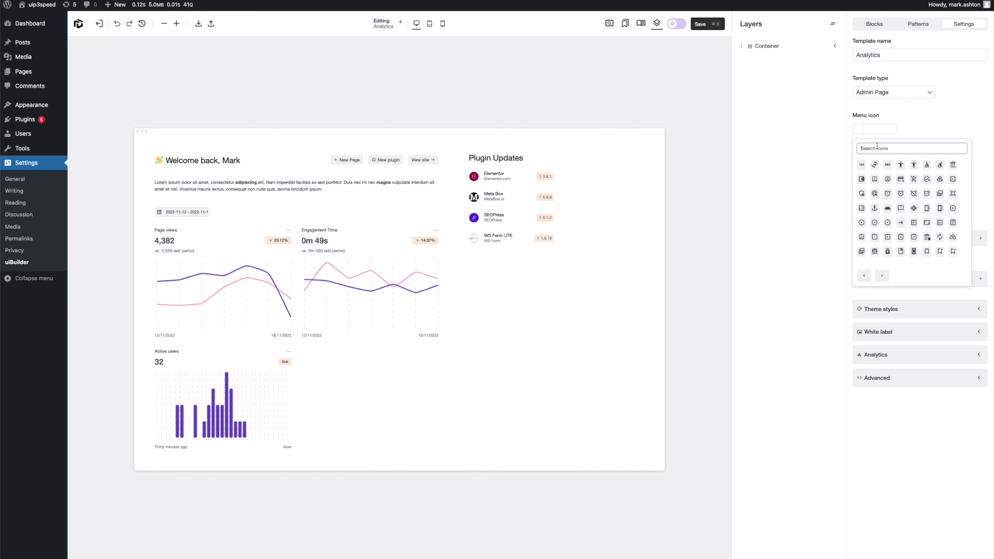
pyautogui.write('graph')
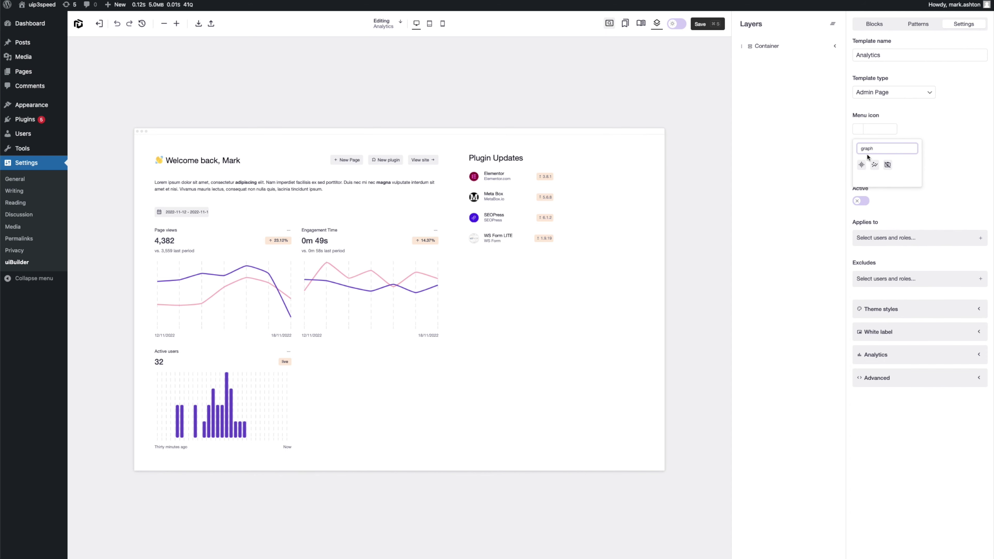
pyautogui.click(874, 164)
pyautogui.click(976, 142)
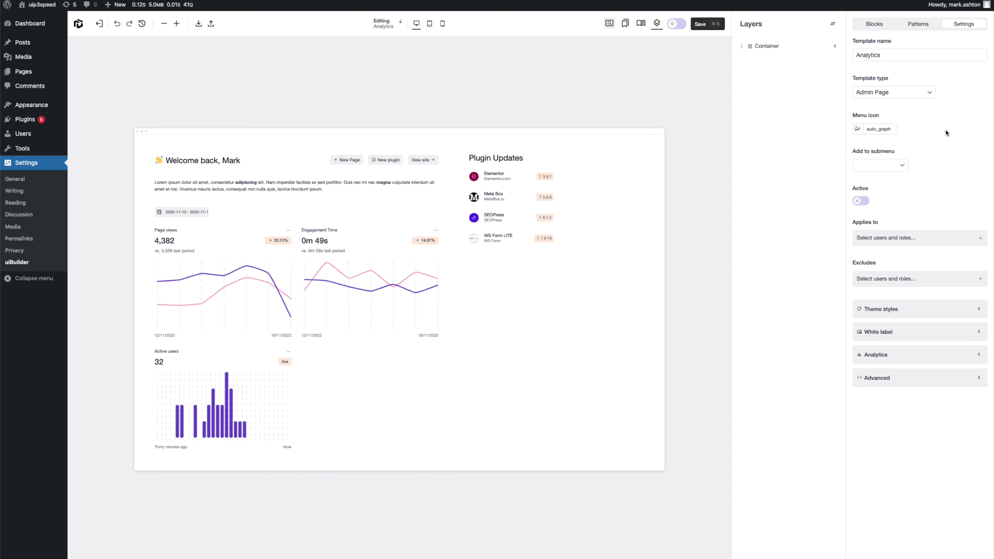
# - Make the template active for the administrator role and save it
pyautogui.click(858, 202)
pyautogui.click(893, 240)
pyautogui.write('a')
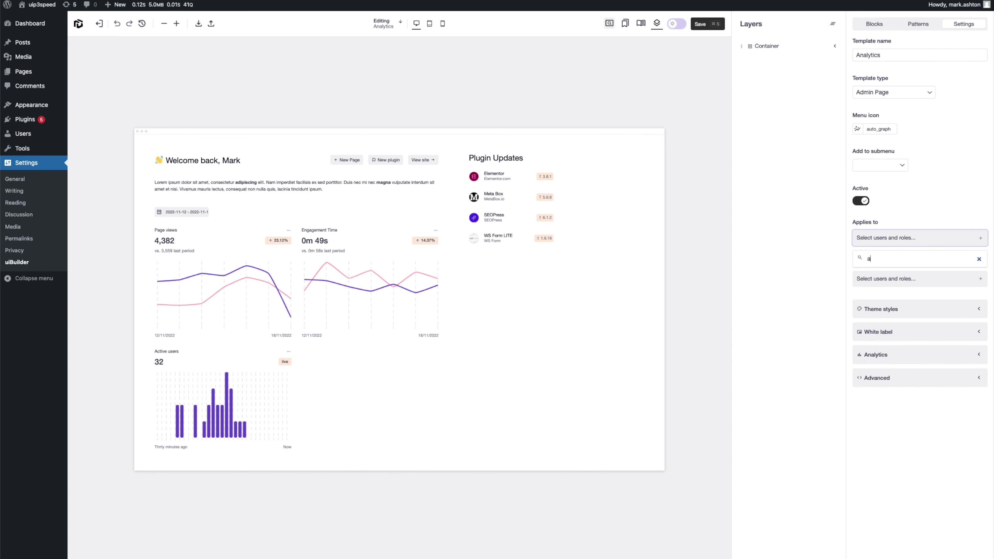
pyautogui.write('dmin')
pyautogui.click(885, 279)
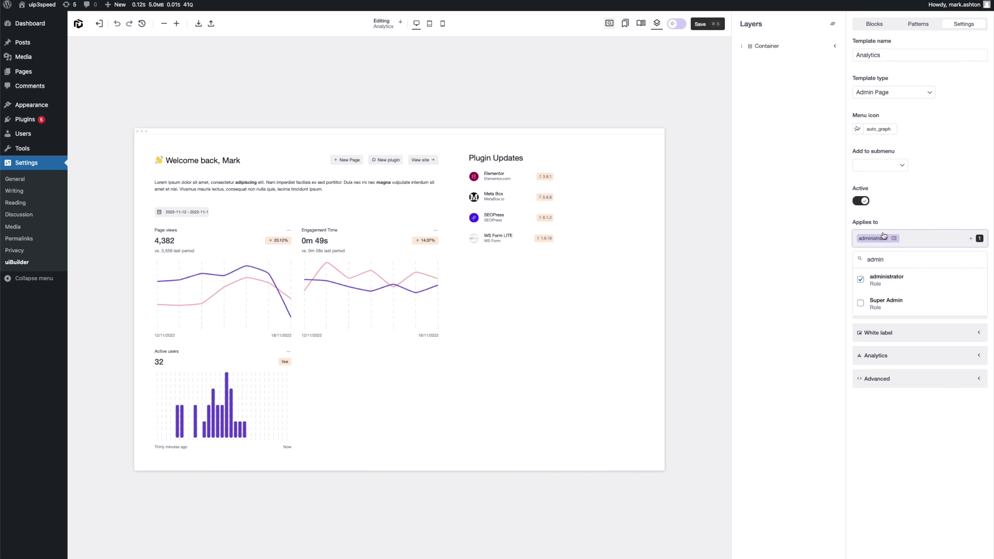
pyautogui.click(716, 27)
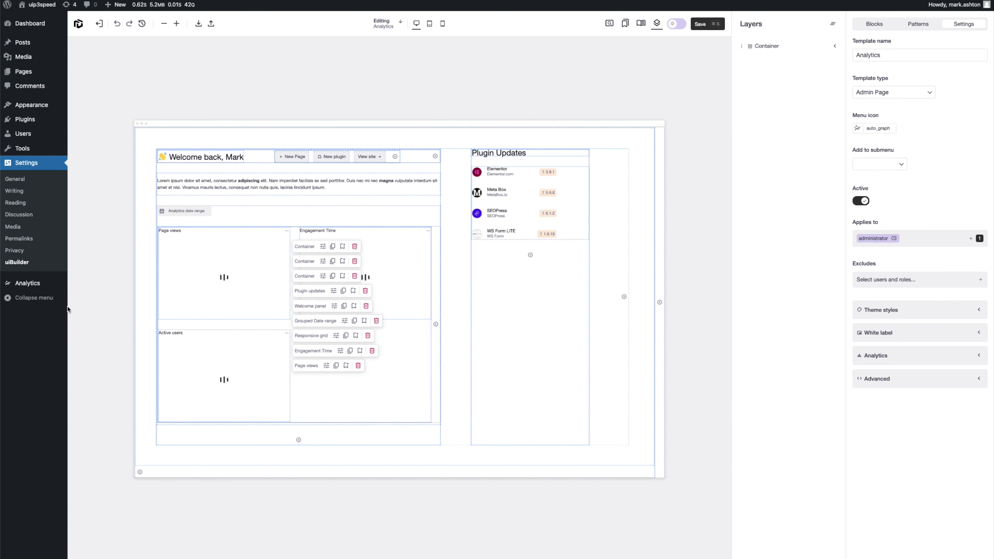
# - Open Analytics from the WordPress admin sidebar to view its page views and active users
pyautogui.click(39, 285)
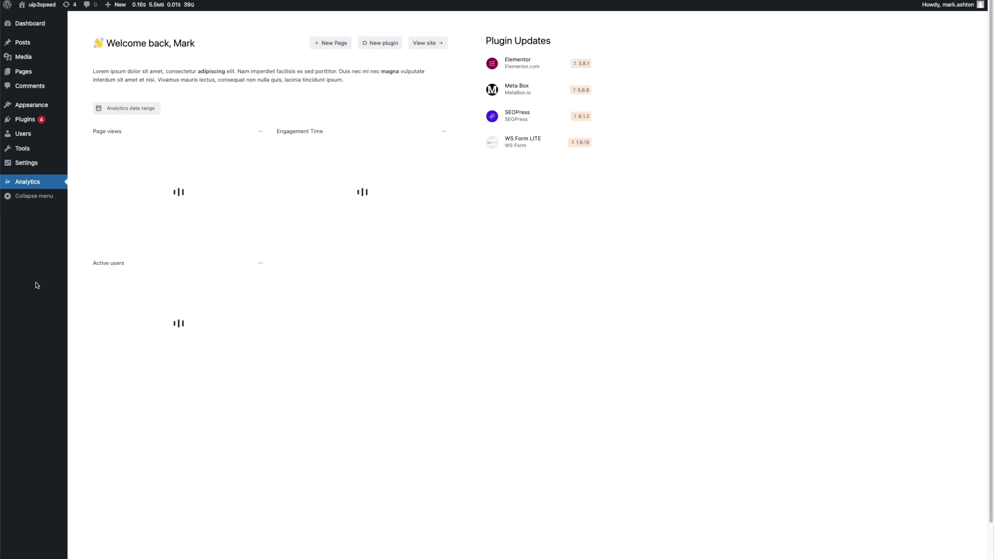
pyautogui.moveTo(324, 211)
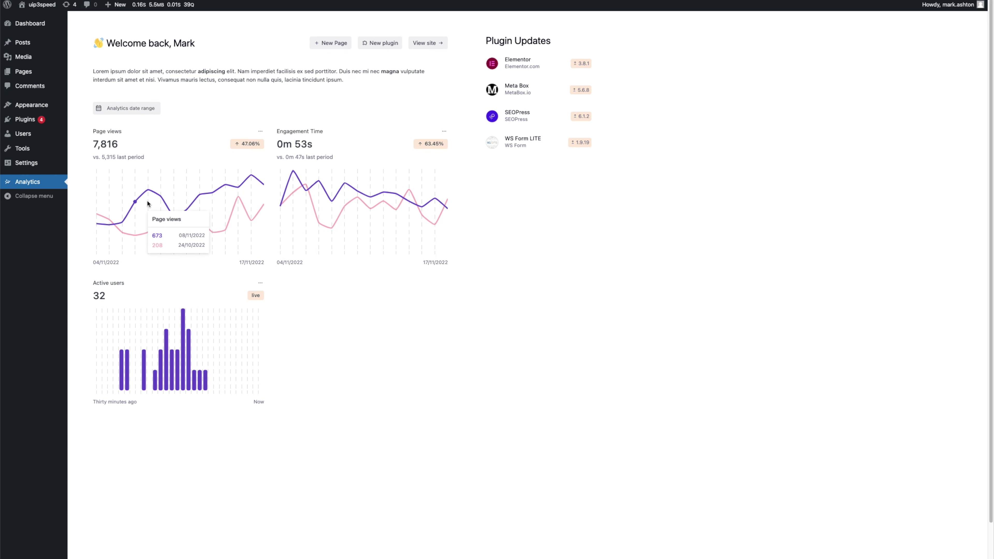